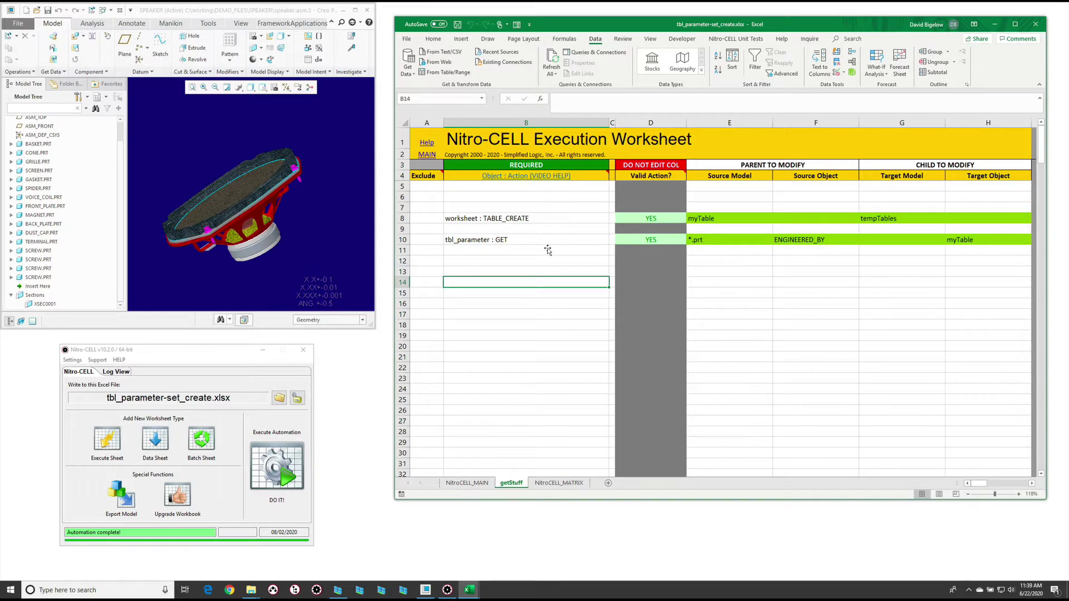
Step: Check the TABLE_CREATE row's ENGINEERED_BY argument, then run the execute sheet with DO IT!
left_click(561, 218)
left_click(787, 218)
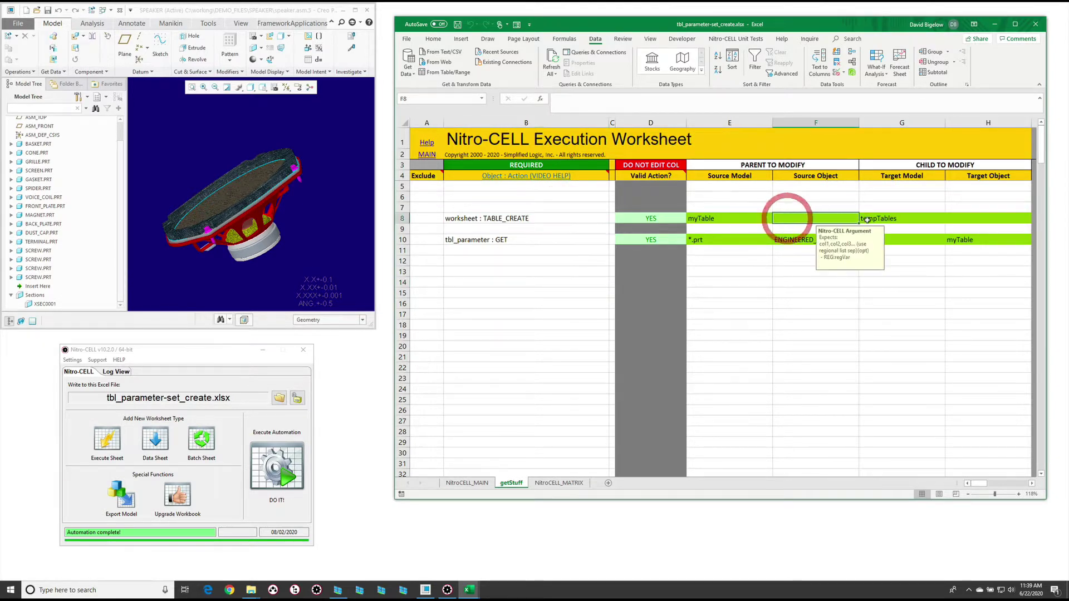
left_click(785, 239)
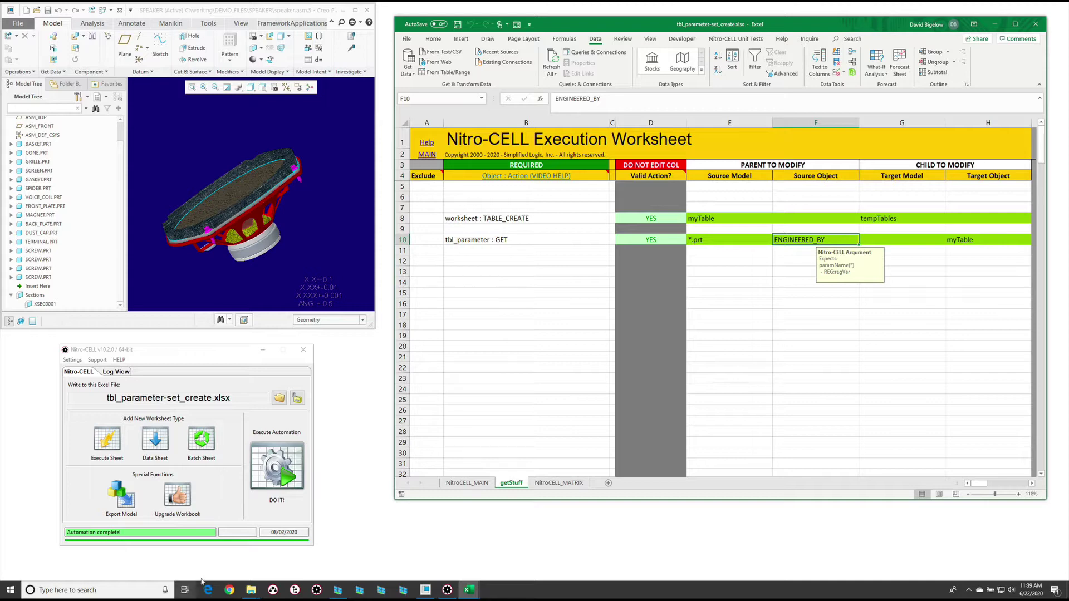
left_click(277, 466)
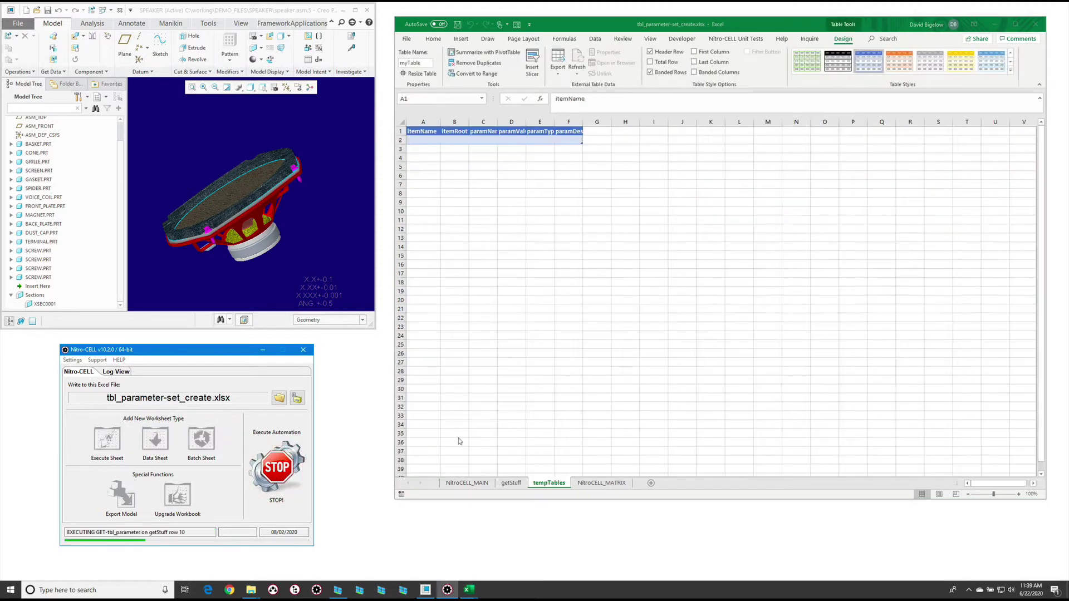
Step: Auto-fit columns A–F on the new tempTables sheet, then return to getStuff
left_click(549, 483)
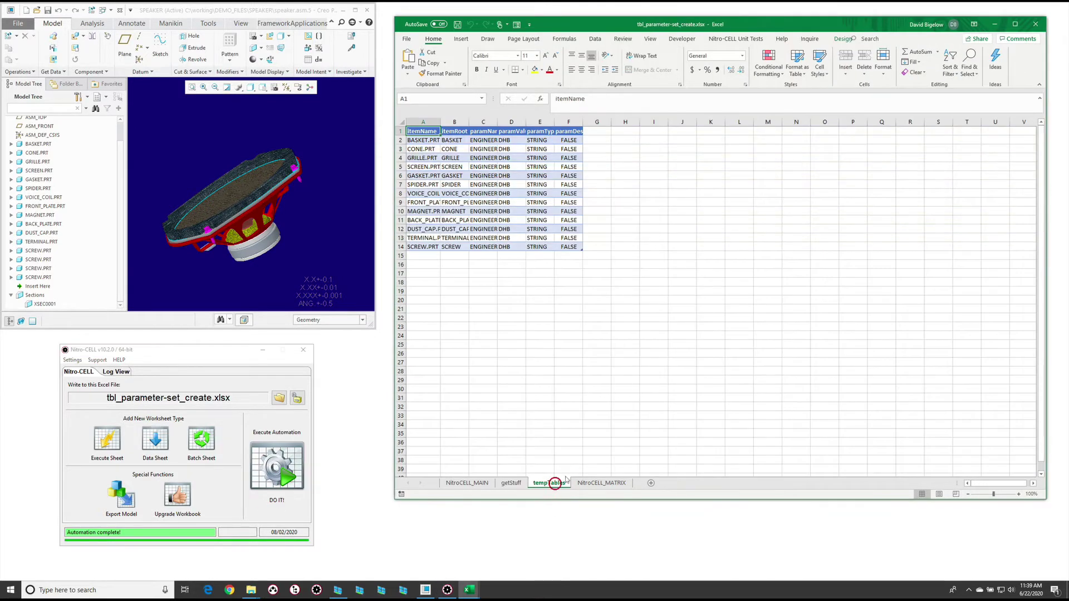
left_click_drag(423, 122, 553, 123)
double_click(553, 123)
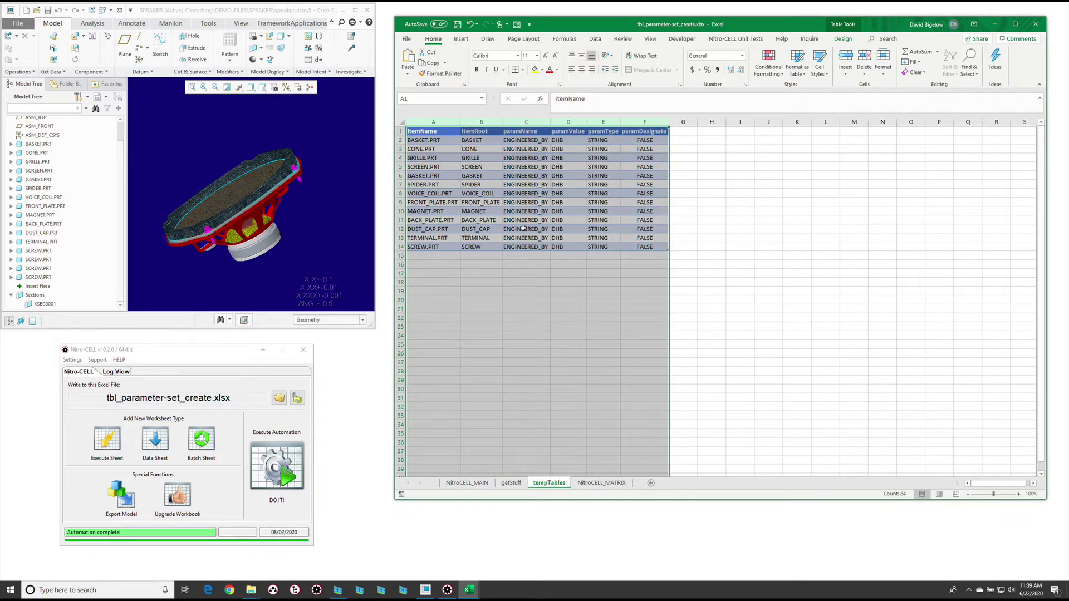
left_click(563, 185)
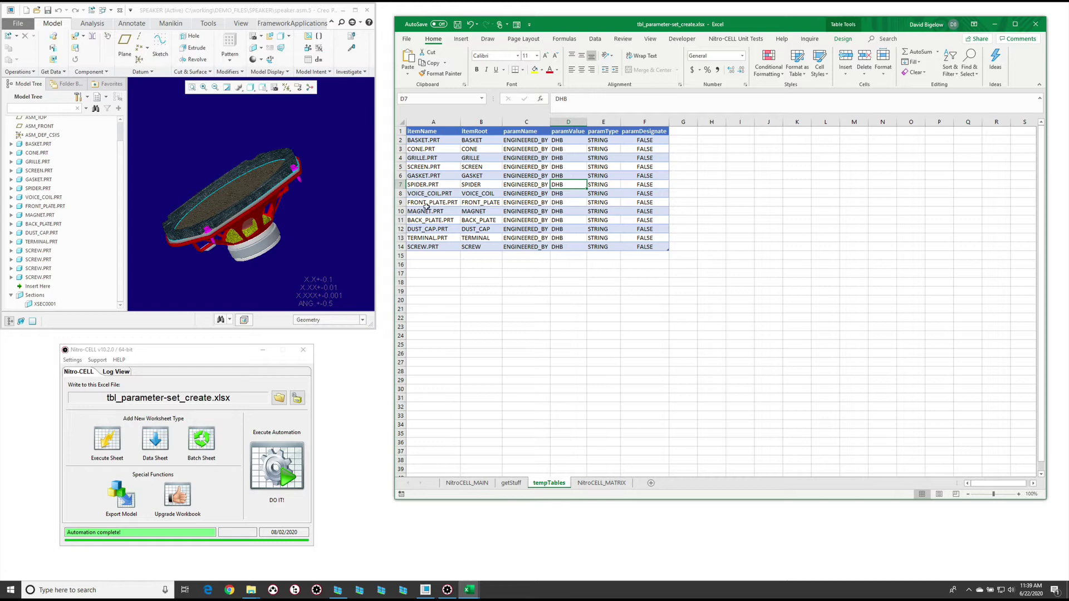
left_click(511, 484)
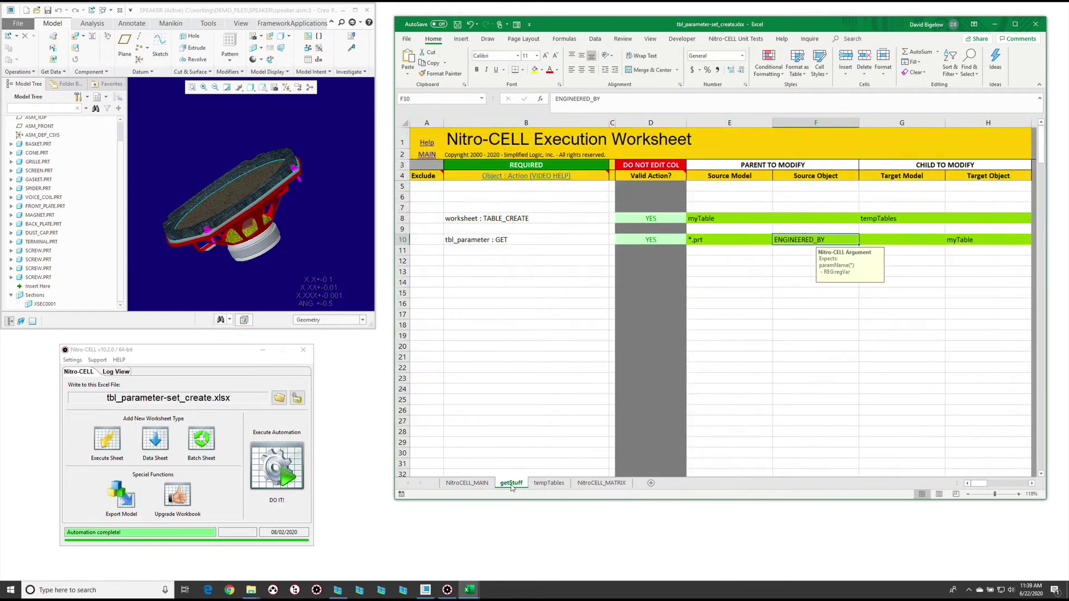
Step: Load tempTables' myTable into Power Query Editor via From Table/Range and select the ENGINEERED_BY cell
left_click(544, 483)
left_click(567, 158)
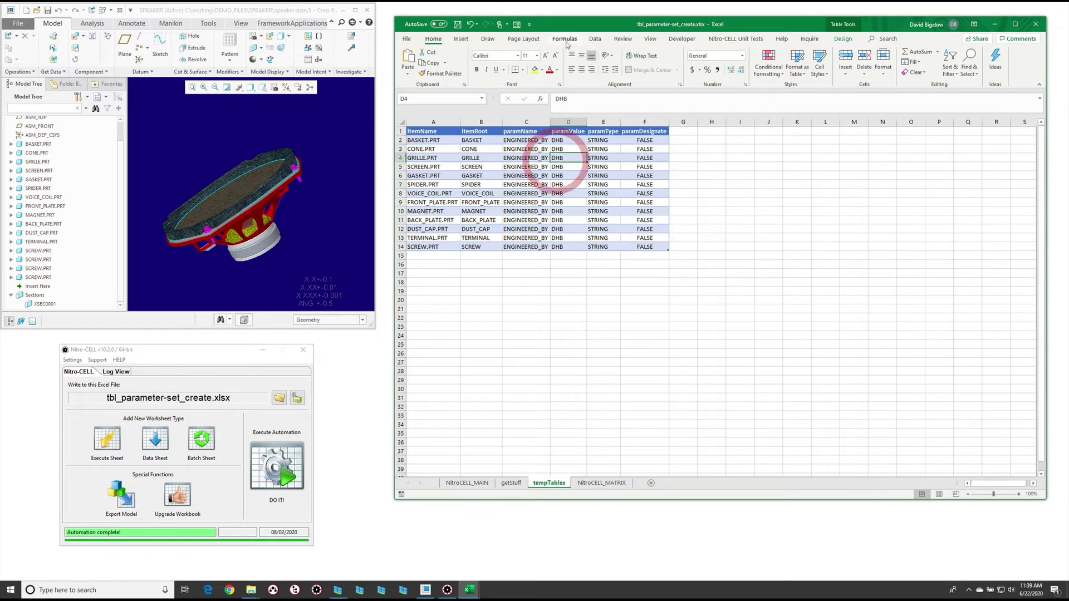
left_click(595, 39)
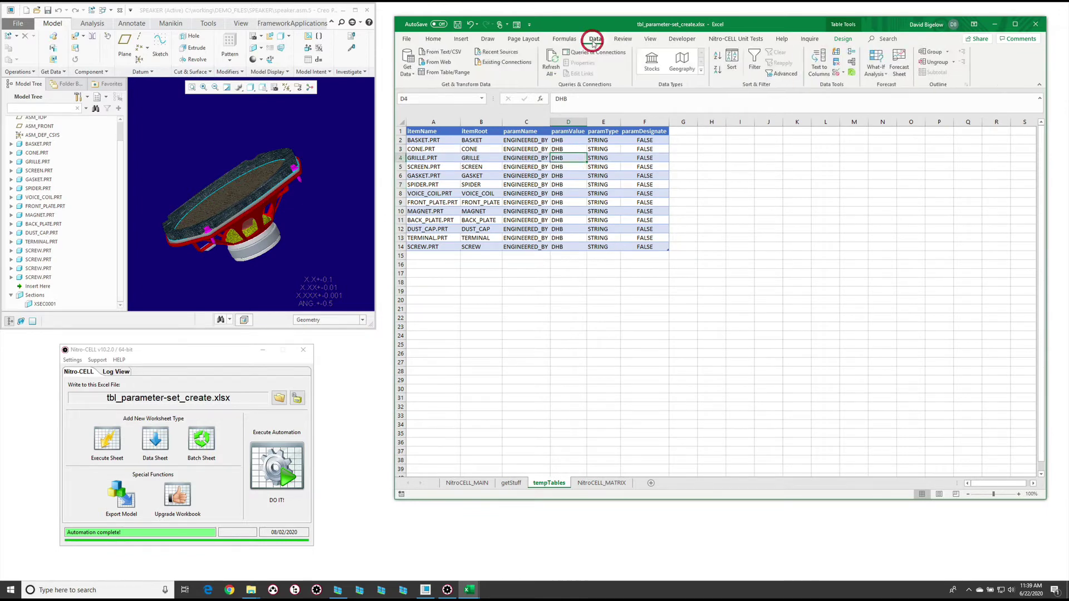
left_click(448, 73)
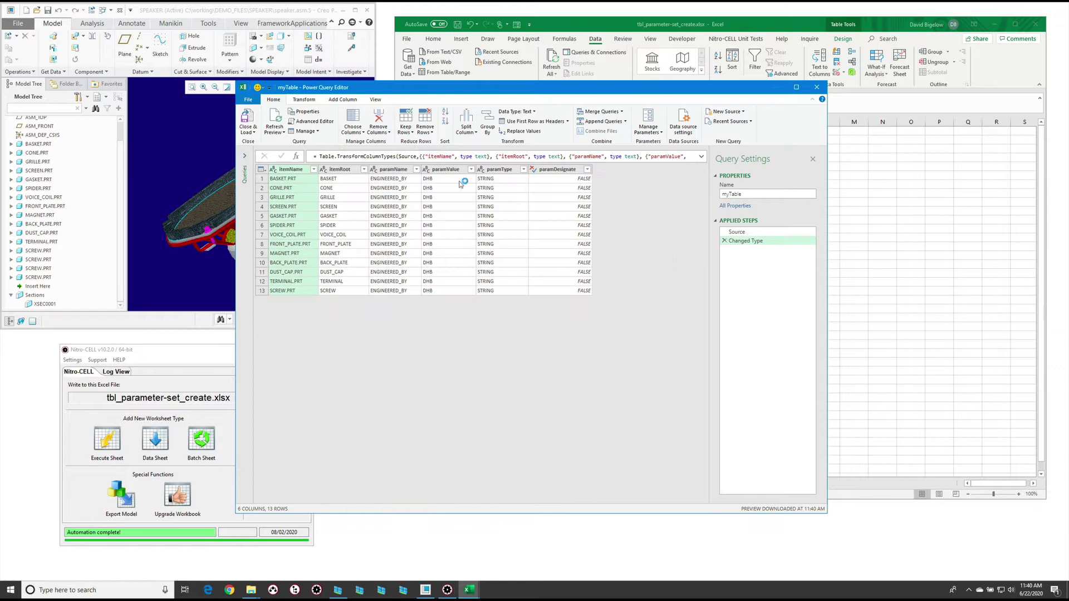
left_click(401, 178)
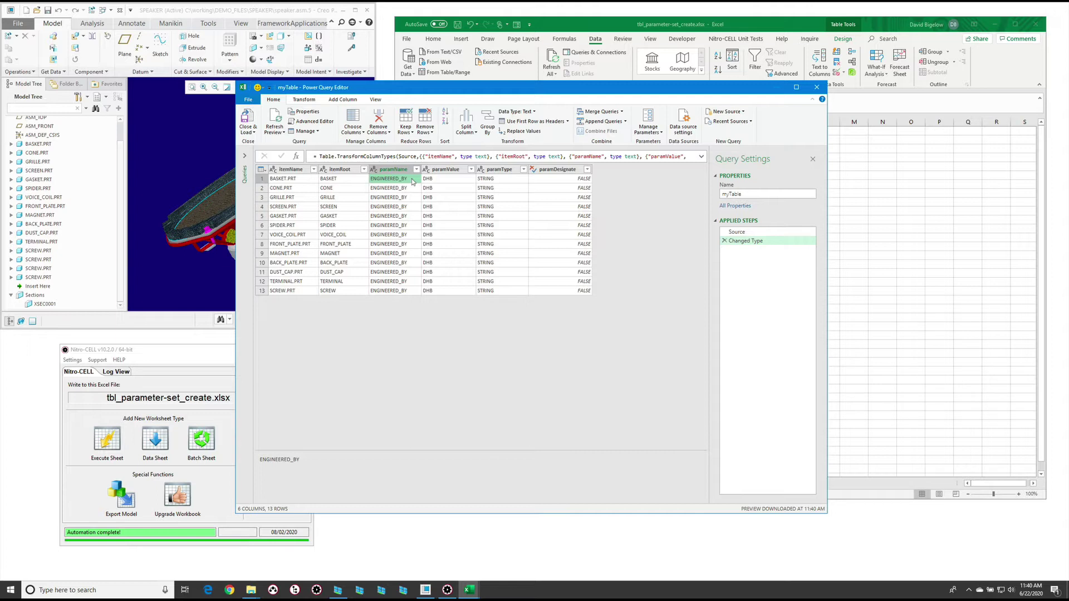
Step: Replace ENGINEERED_BY with ENGINEERED_BY2 in the paramName column
right_click(411, 182)
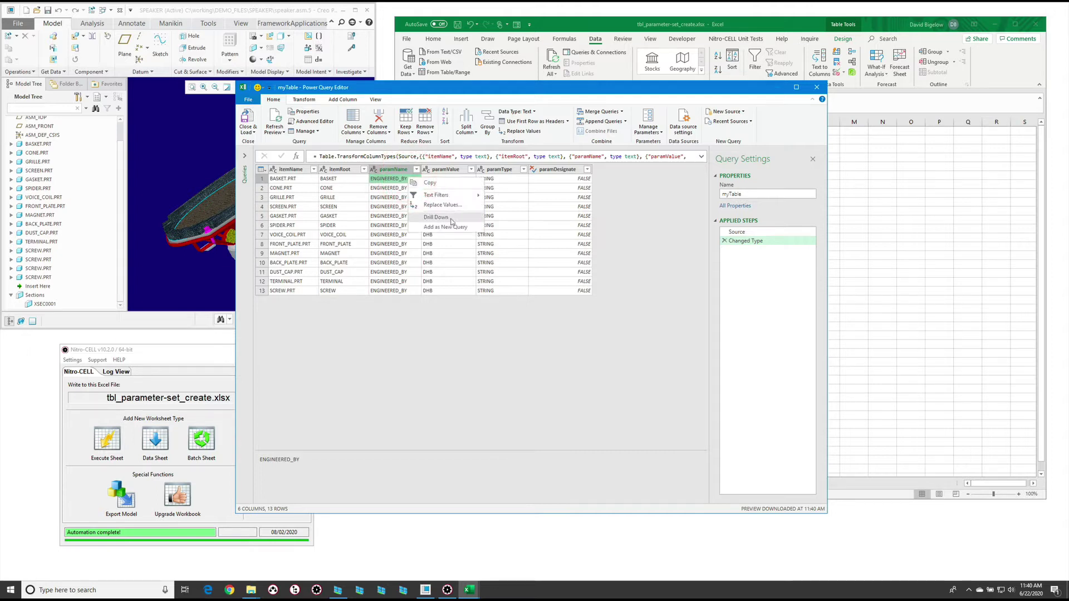
left_click(459, 203)
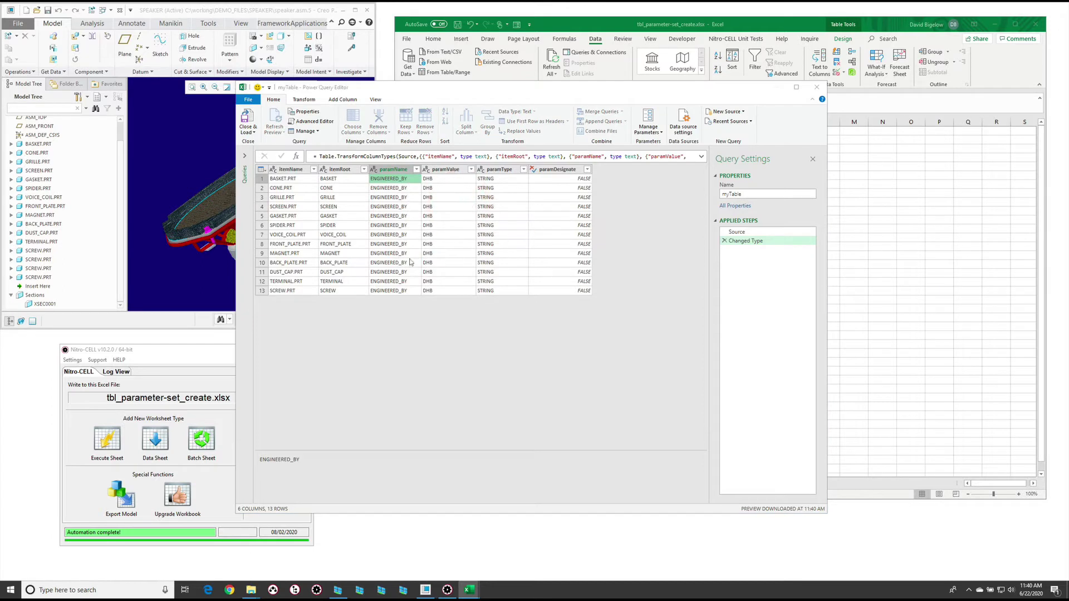
double_click(462, 276)
key("ctrl+c")
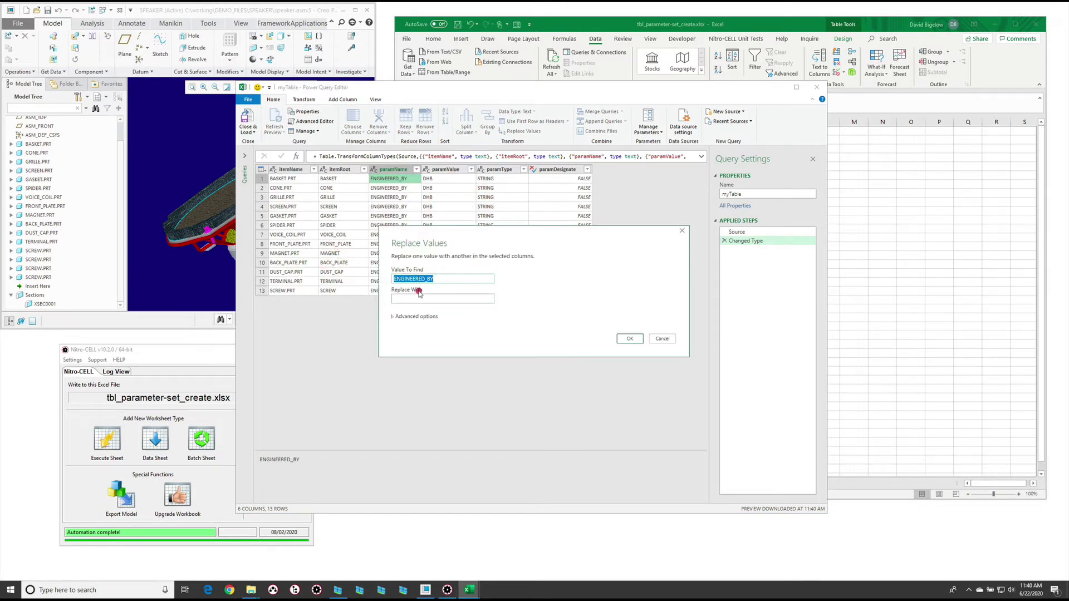
left_click(426, 298)
key("ctrl+v")
type("2")
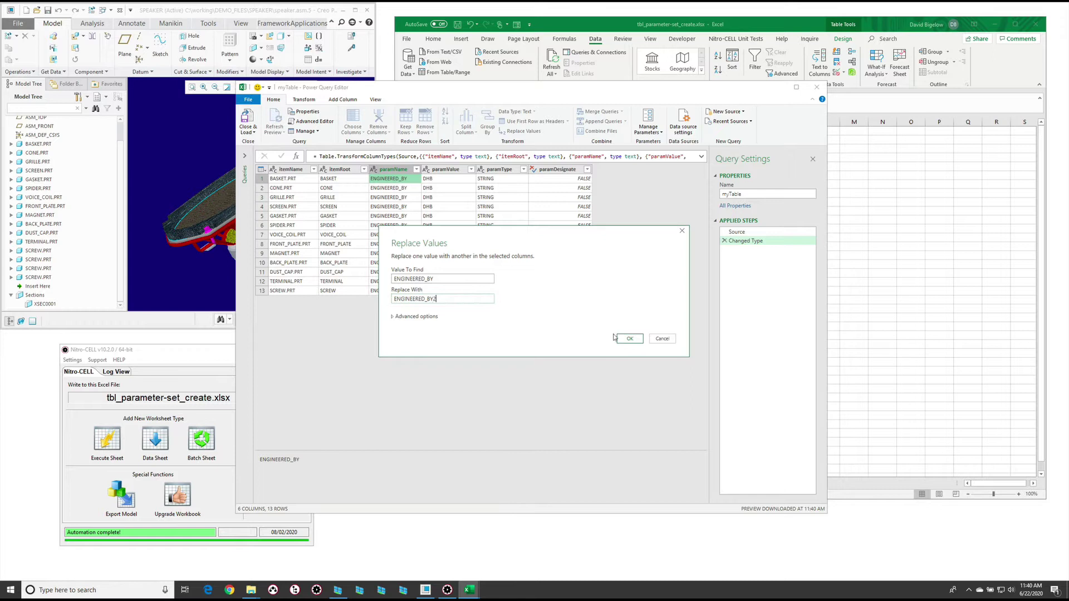
left_click(629, 338)
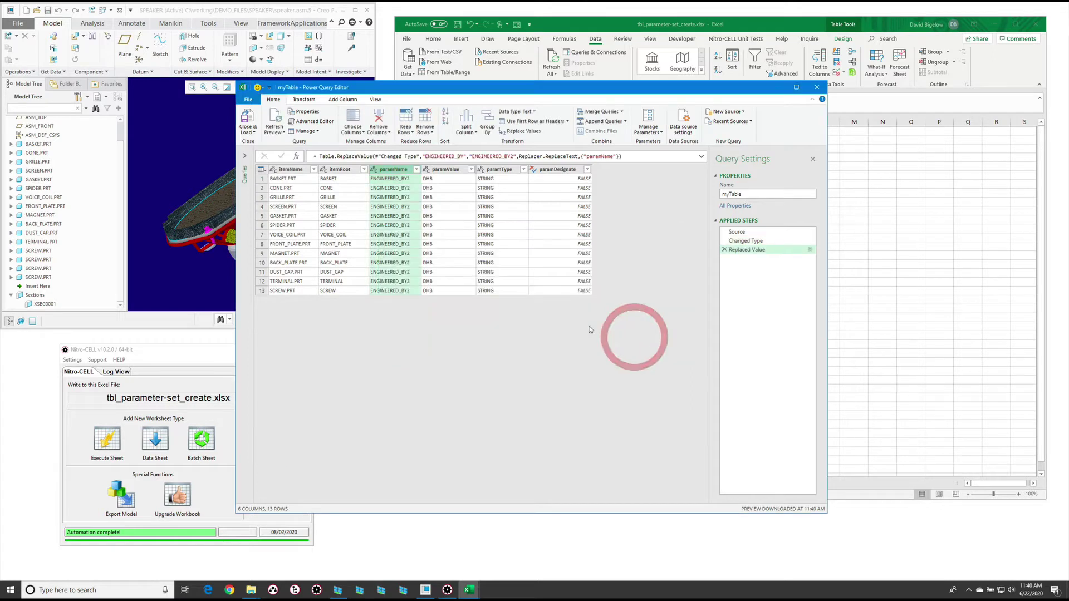
Step: Replace DHB with TTY in the paramValue column
right_click(457, 179)
left_click(508, 208)
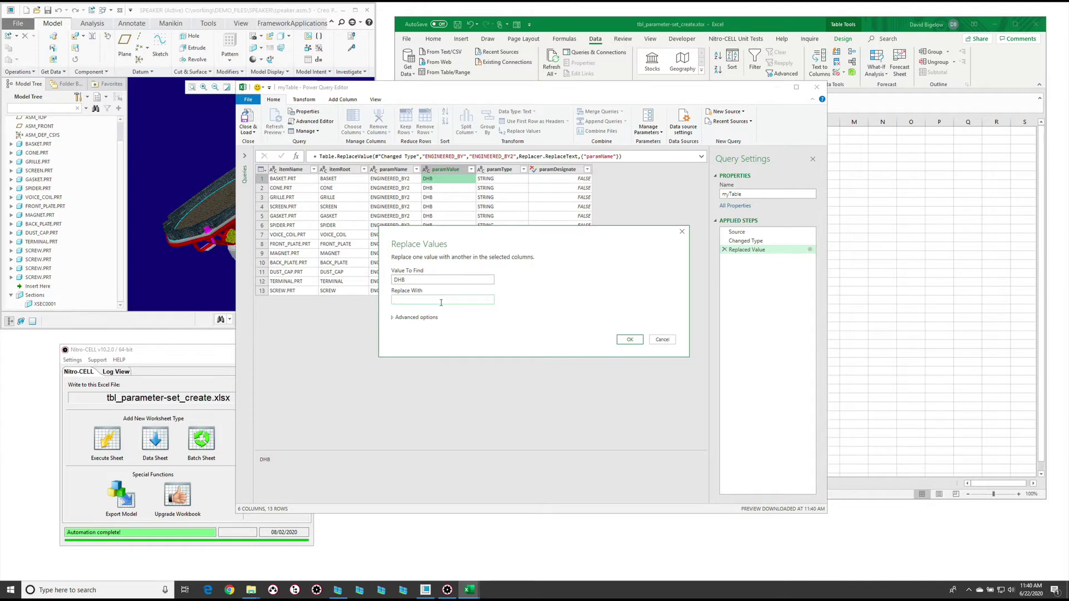
left_click(628, 340)
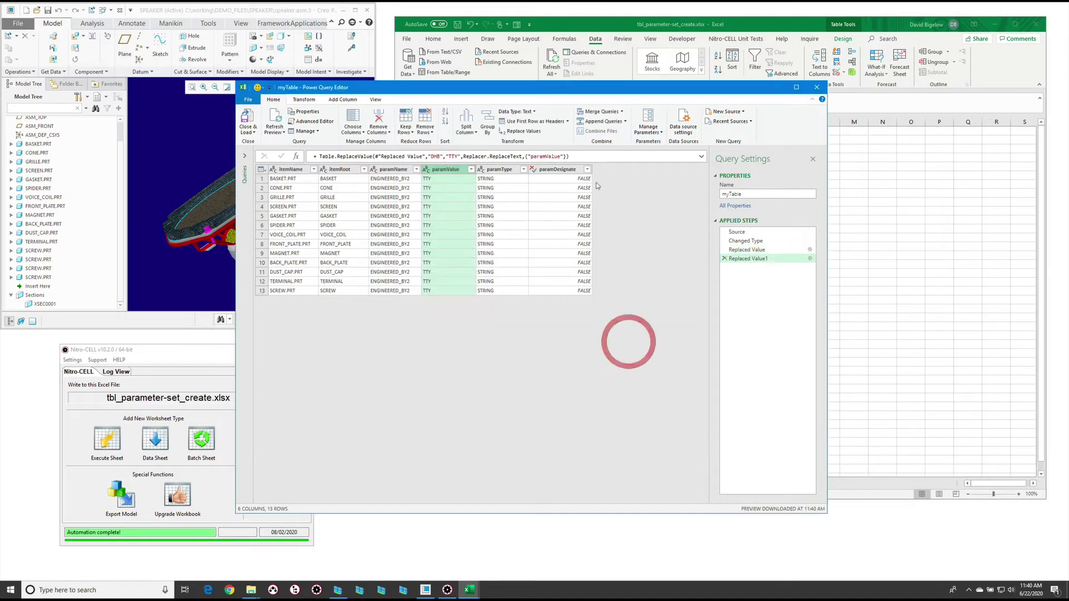
left_click(574, 180)
Step: Replace FALSE with TRUE in the paramDesignate column
right_click(574, 179)
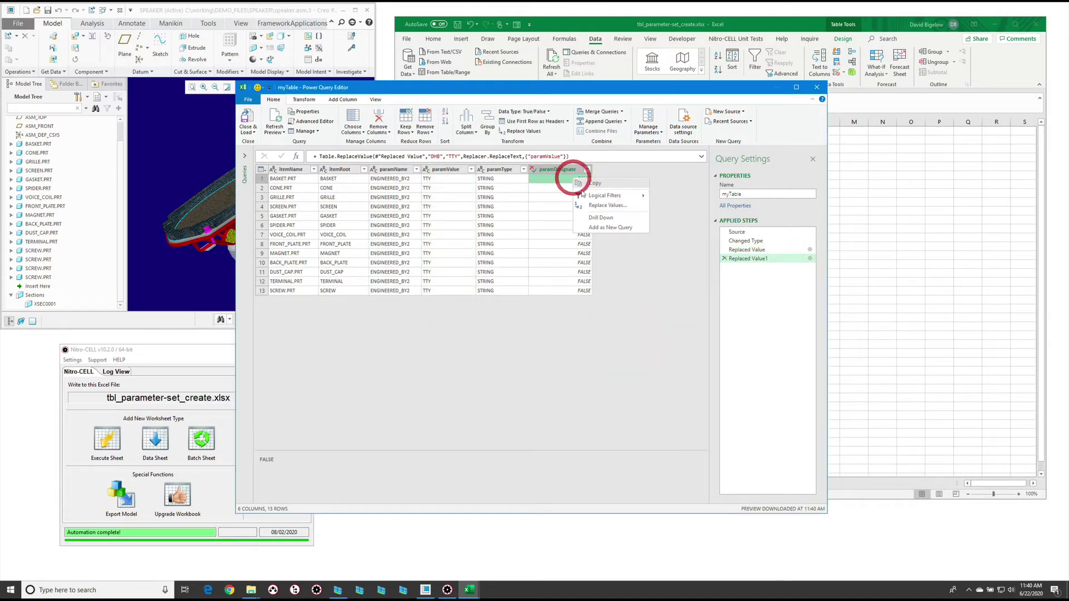
left_click(611, 204)
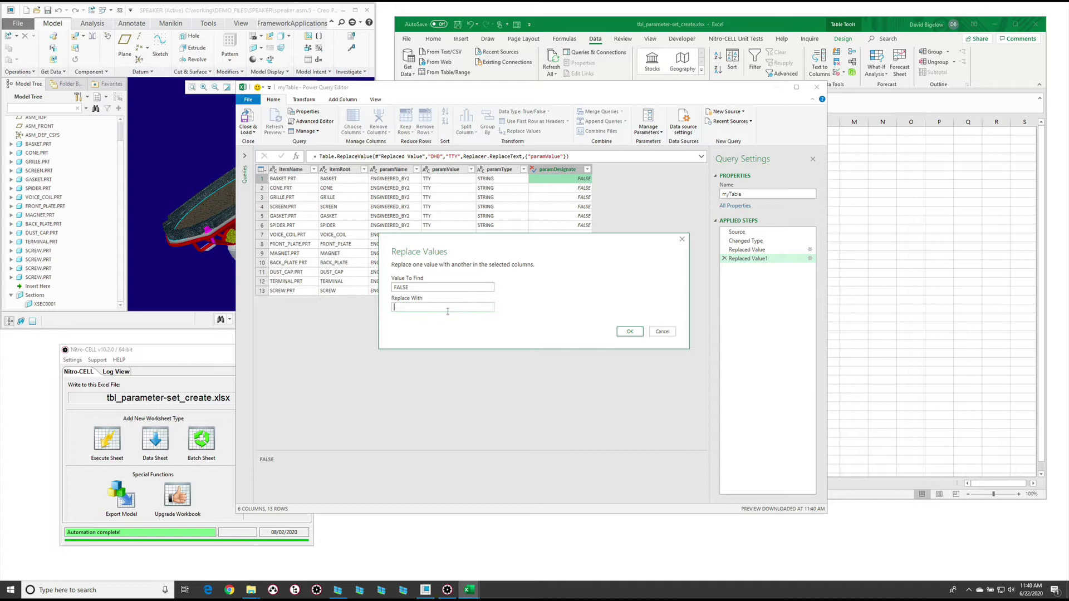
left_click(448, 309)
type("TRUE")
left_click(629, 332)
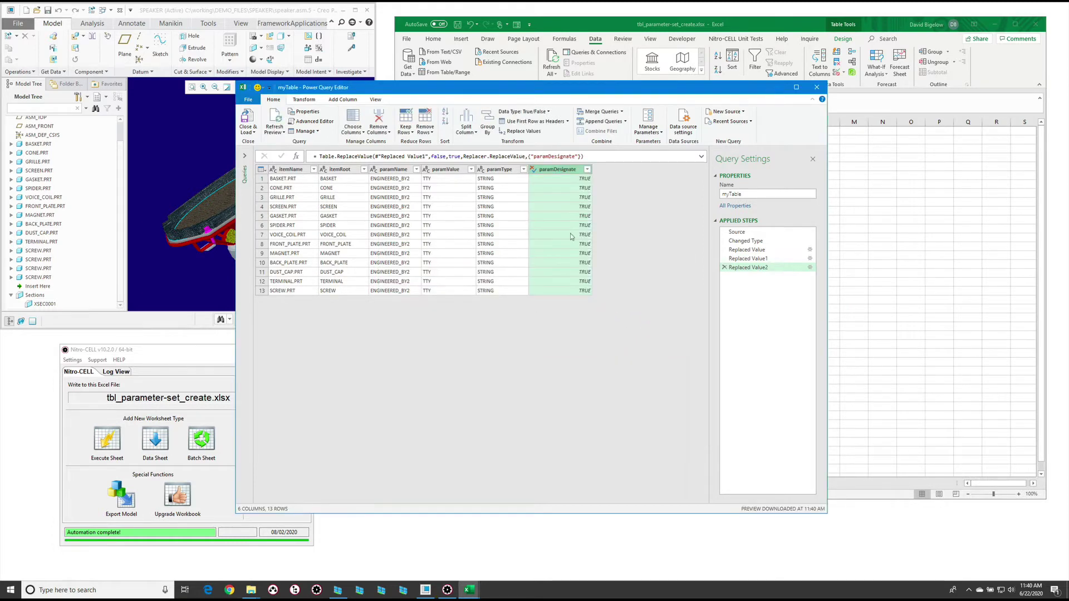
Step: Rename the query to myTable2 and load it into the workbook
left_click(770, 193)
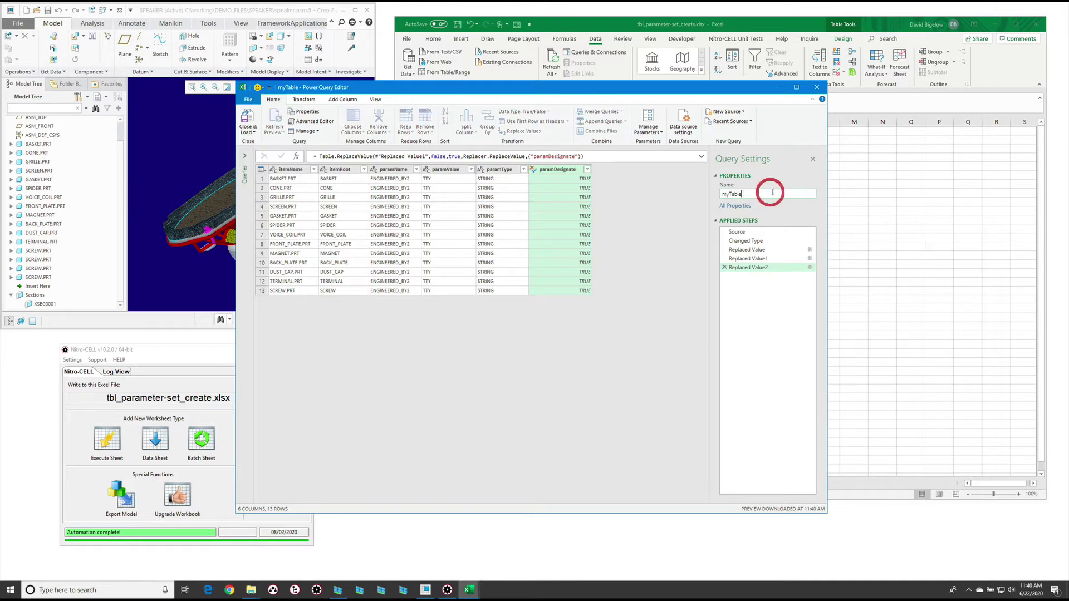
type("2")
left_click(246, 118)
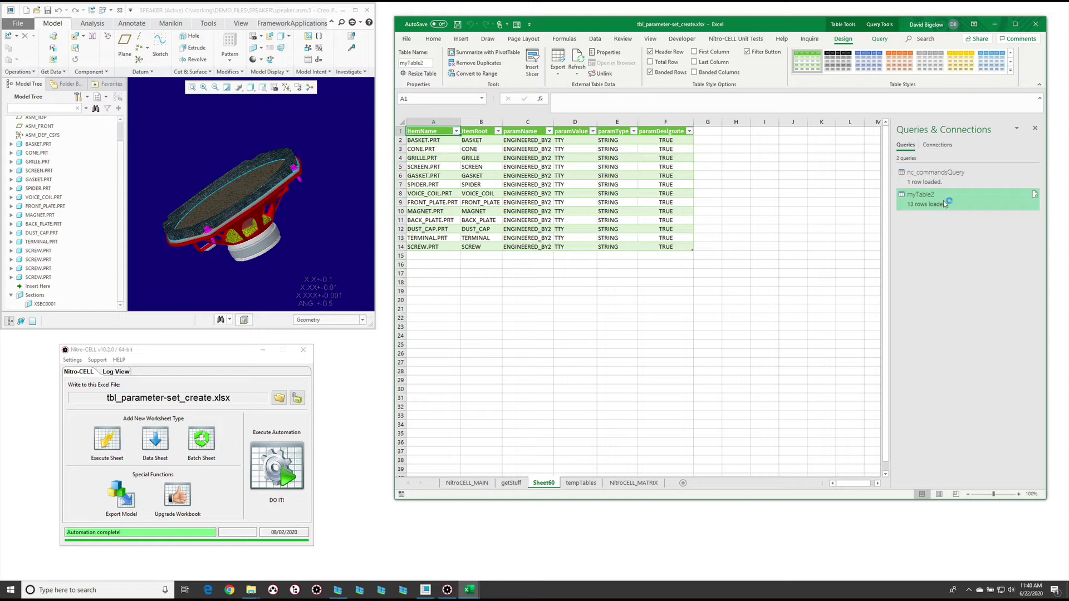
Step: Move Sheet60 after tempTables and compare its myTable2 data with the original table
mouse_move(937, 205)
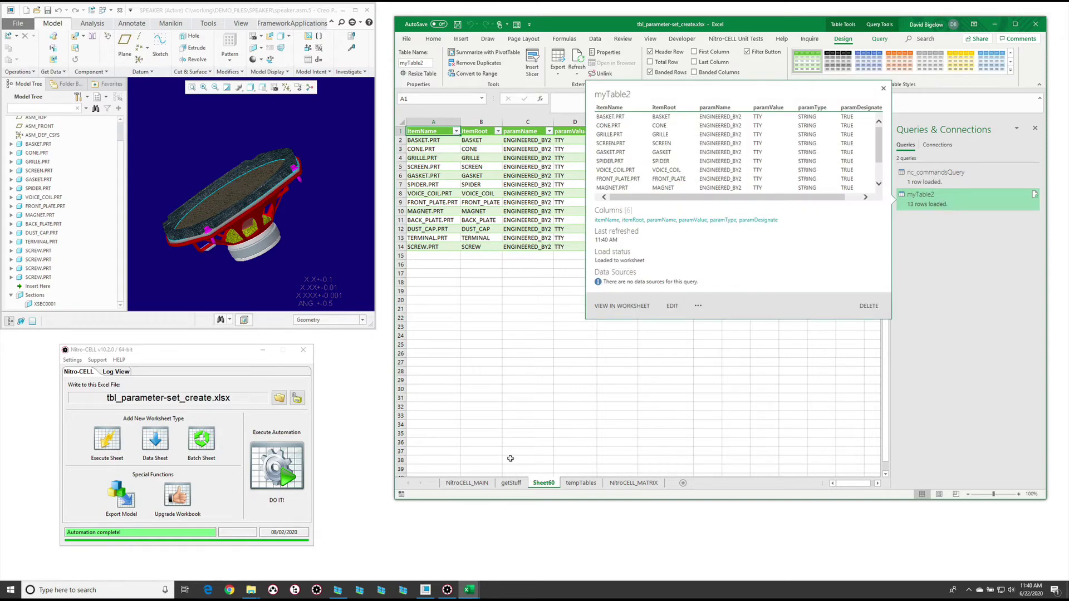
left_click(564, 482)
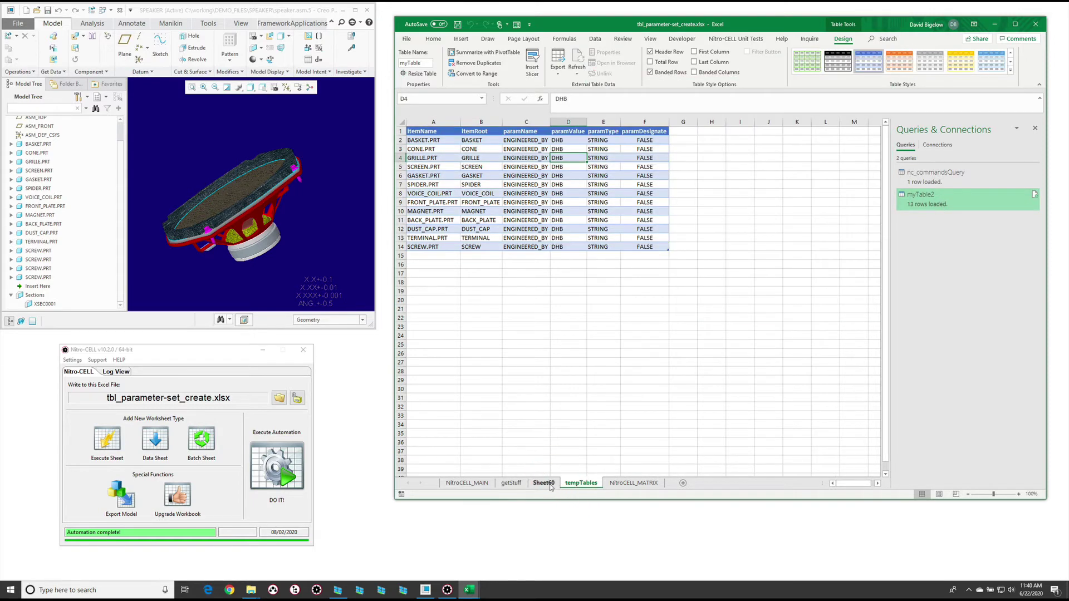
left_click_drag(548, 484, 603, 483)
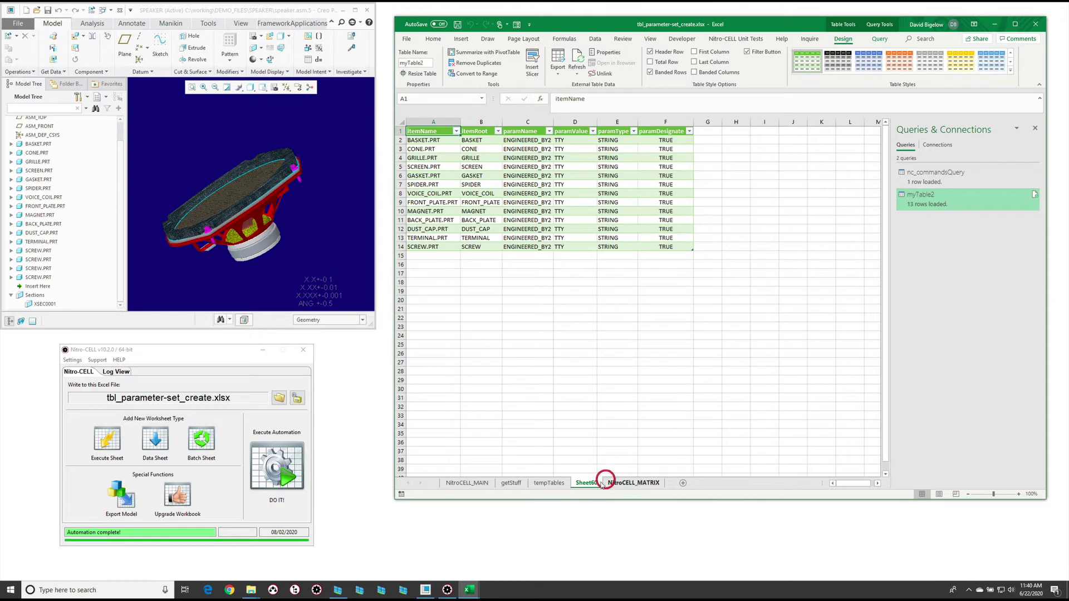
left_click(554, 483)
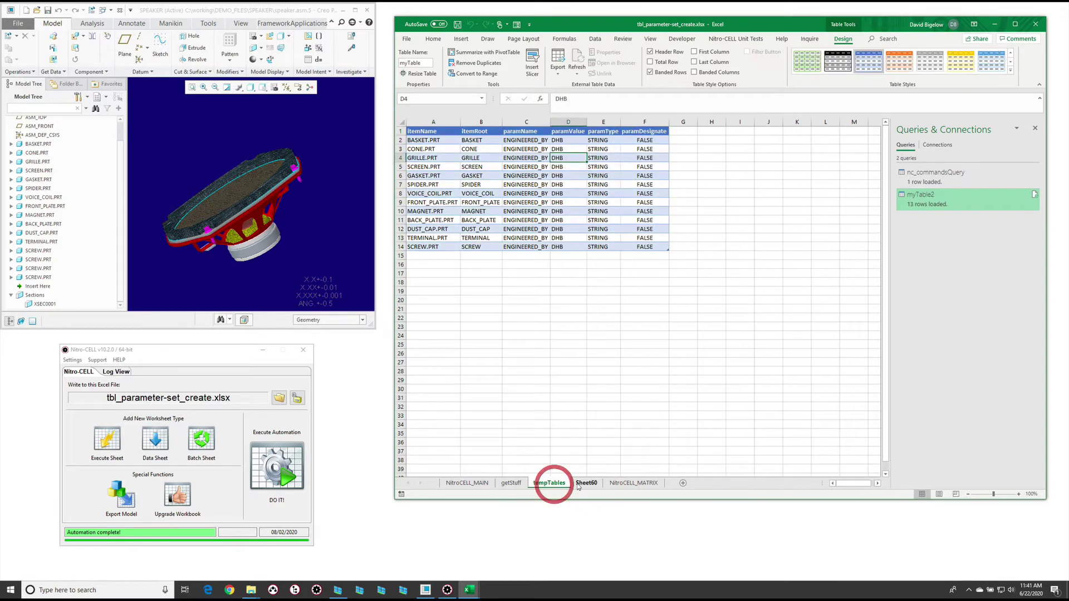
left_click(589, 483)
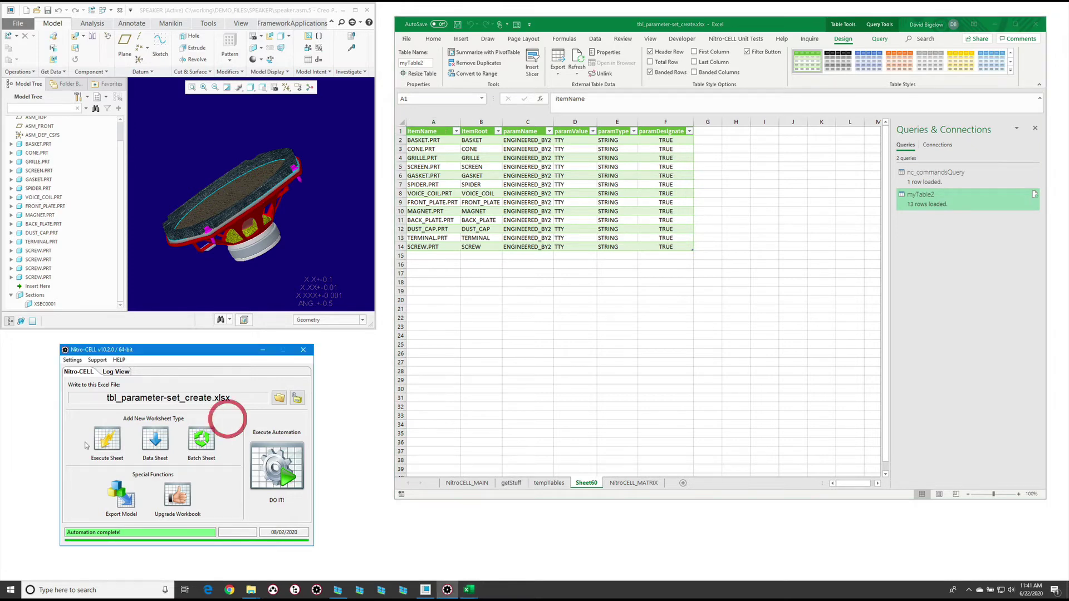
Step: Create the sendStuff execute sheet with a worksheet : REFRESH_ALL command in B7
left_click(106, 441)
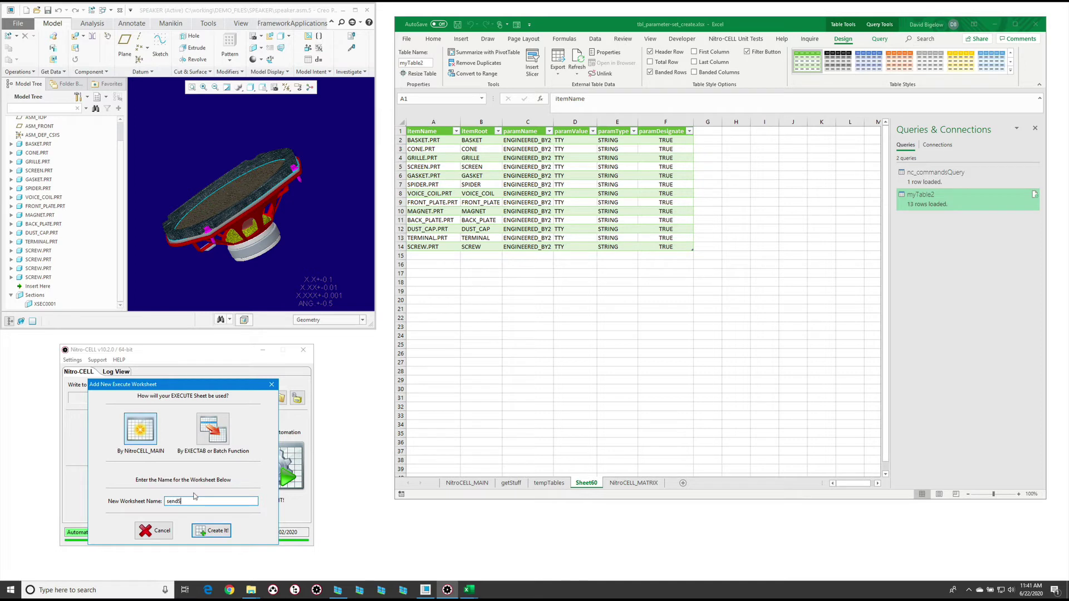
key("Return")
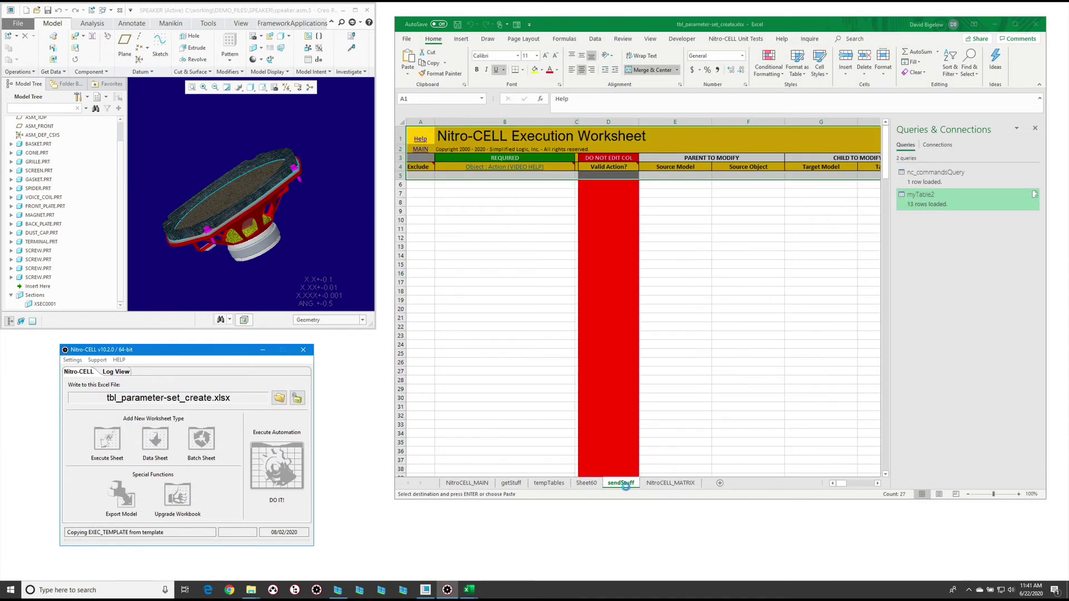
left_click(495, 195)
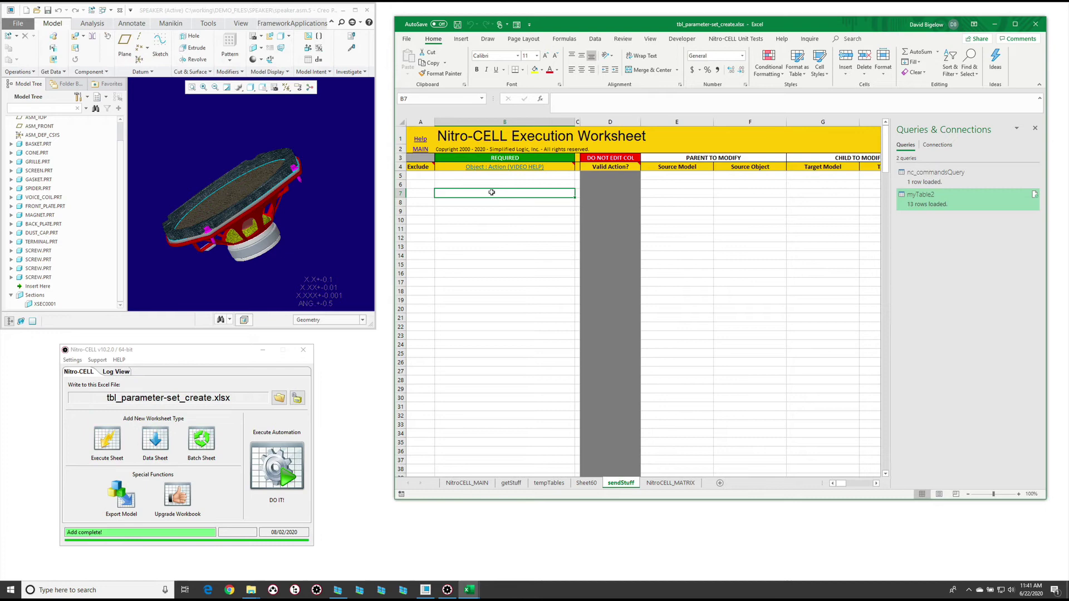
left_click(491, 192)
type("=nc_command")
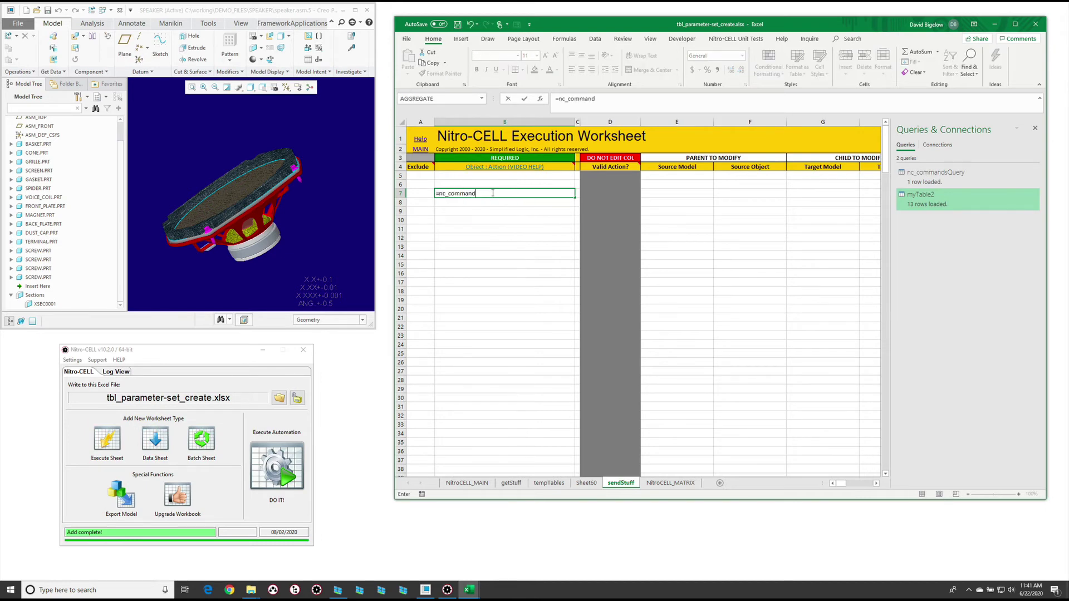
type("[")
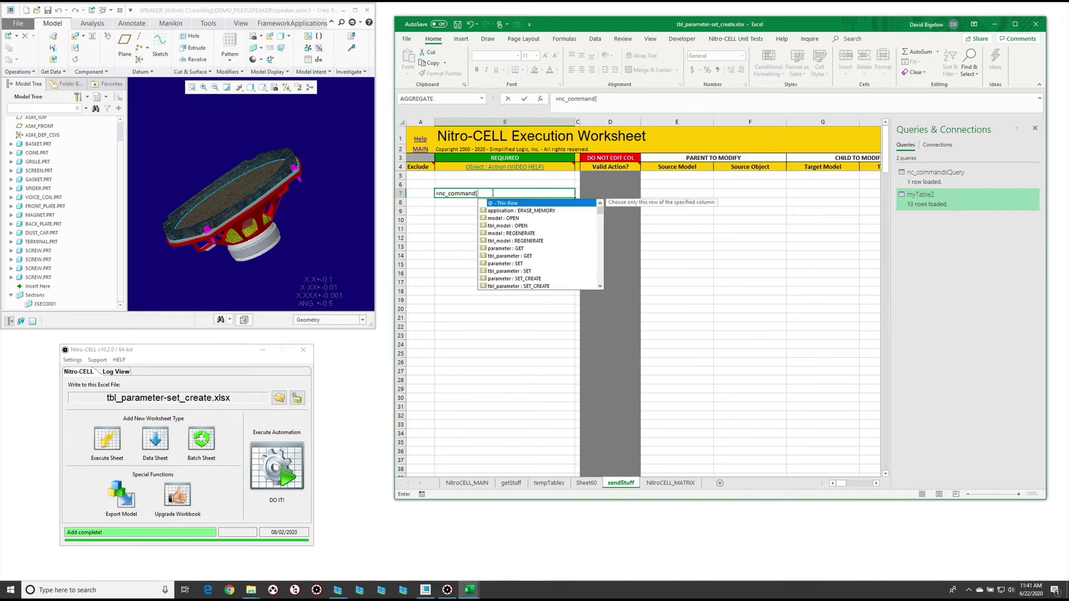
type("work")
key("Tab")
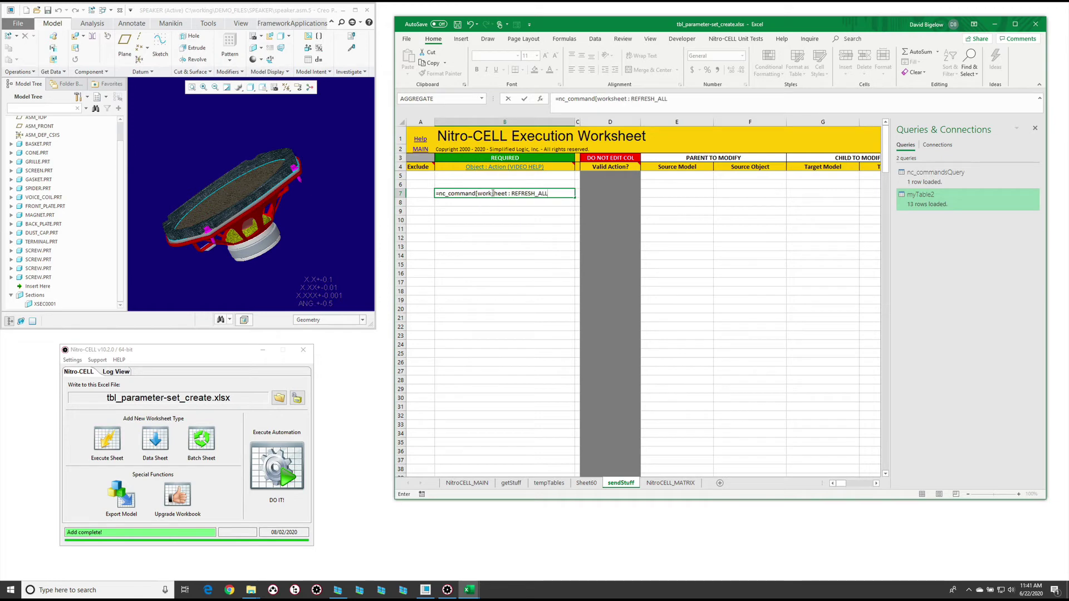
key("Return")
left_click(492, 223)
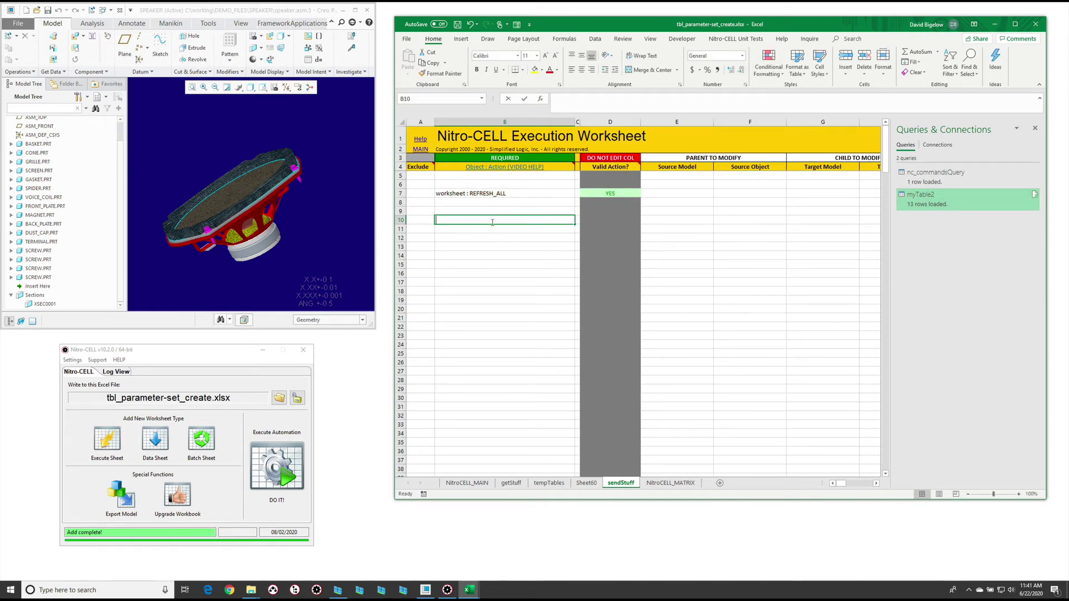
Step: Enter the tbl_parameter : SET_CREATE command in B10
type("=nc_command[")
type("tbl_p")
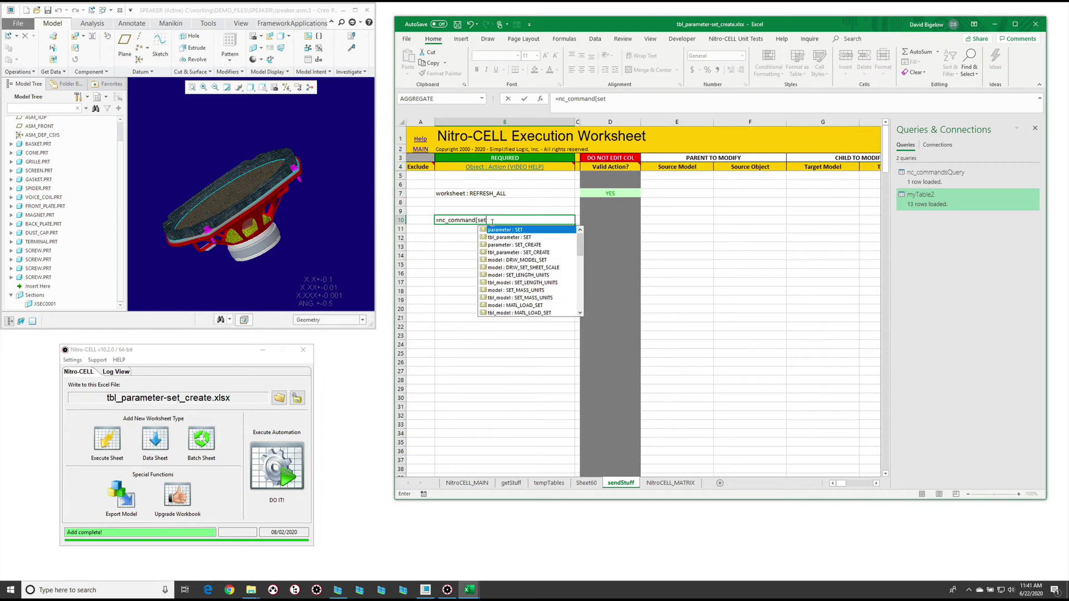
key("Down")
key("Down")
key("Tab")
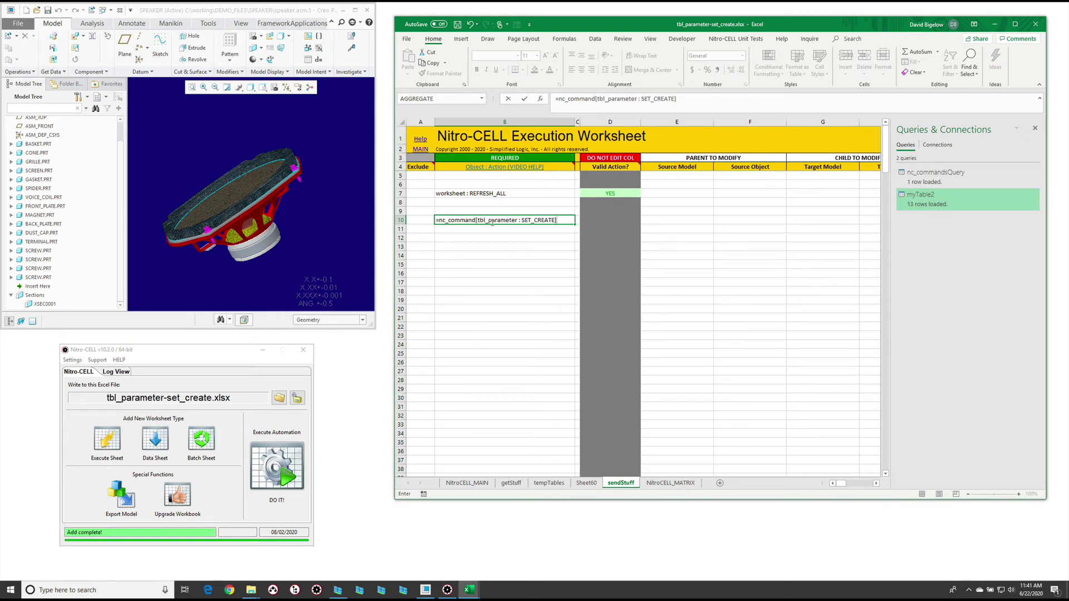
type("]")
key("Return")
Step: Set E10's source to TBL:myTable2 and verify the myTable2 table on Sheet60
left_click(680, 218)
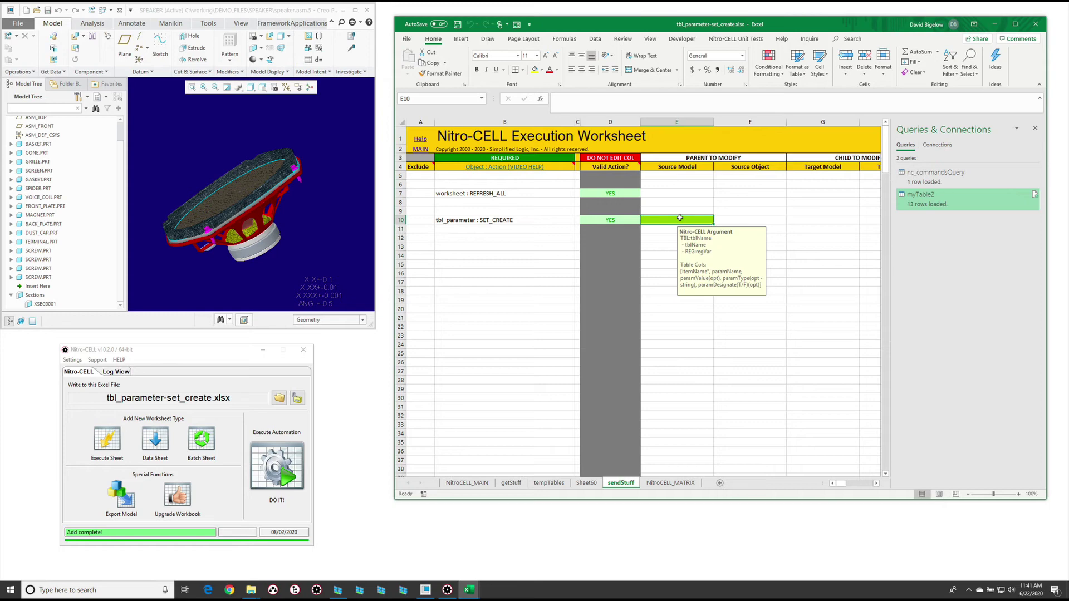
type("TBL")
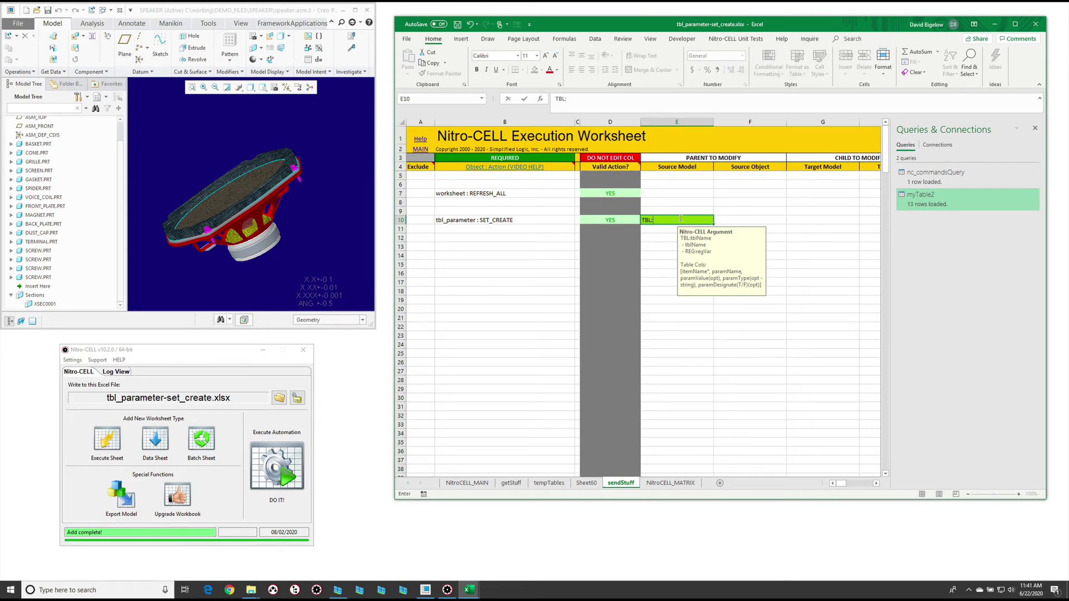
type(":myTable2")
key("Return")
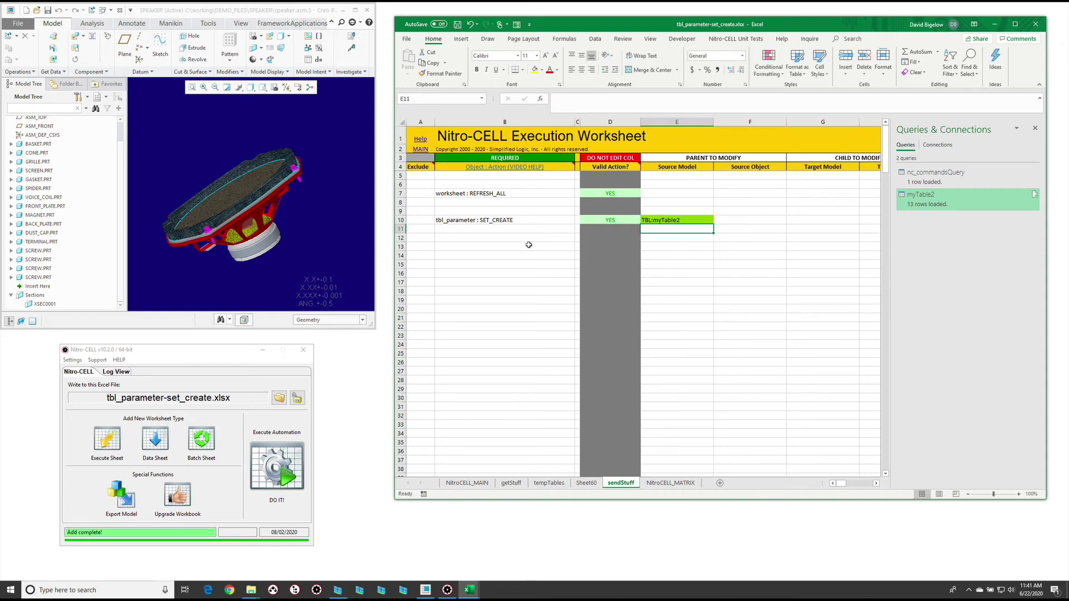
left_click(586, 482)
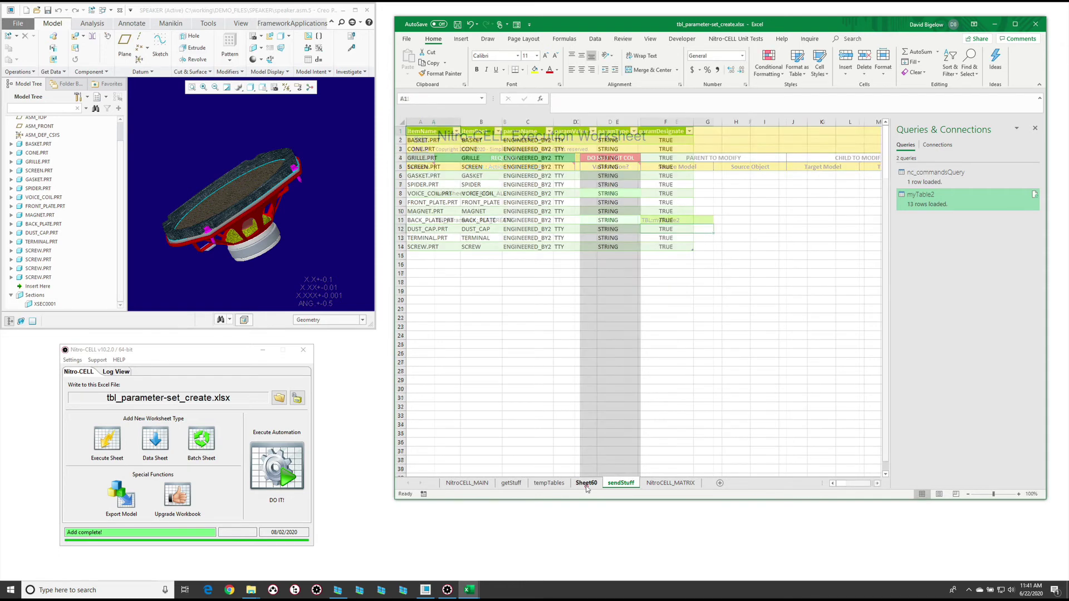
left_click(529, 210)
left_click(842, 38)
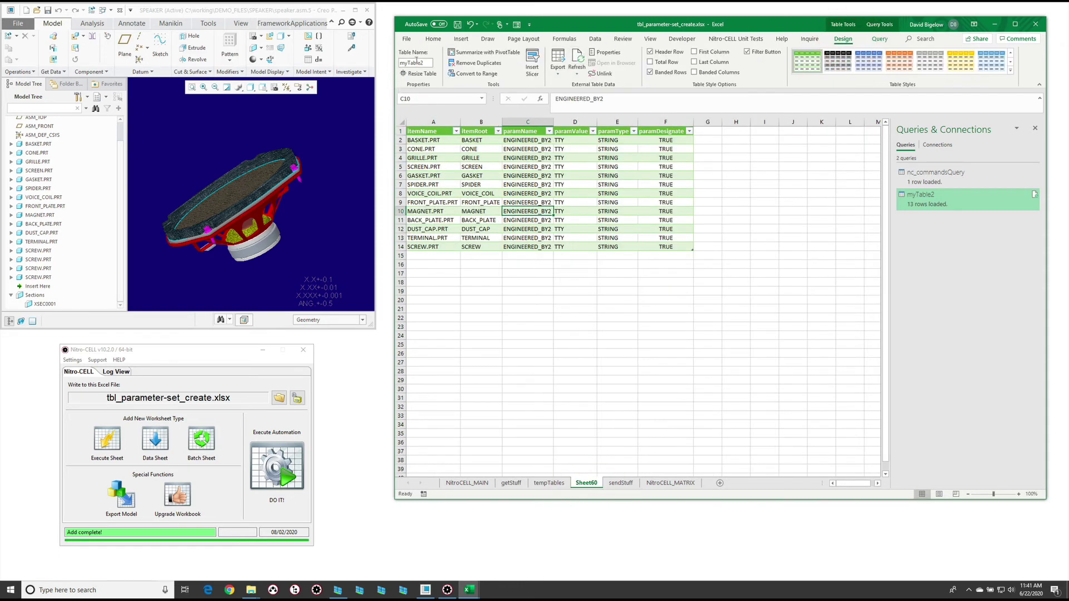
Step: Run the Nitro-CELL automation with DO IT!, then bring Creo forward on its Tools tab
left_click(621, 483)
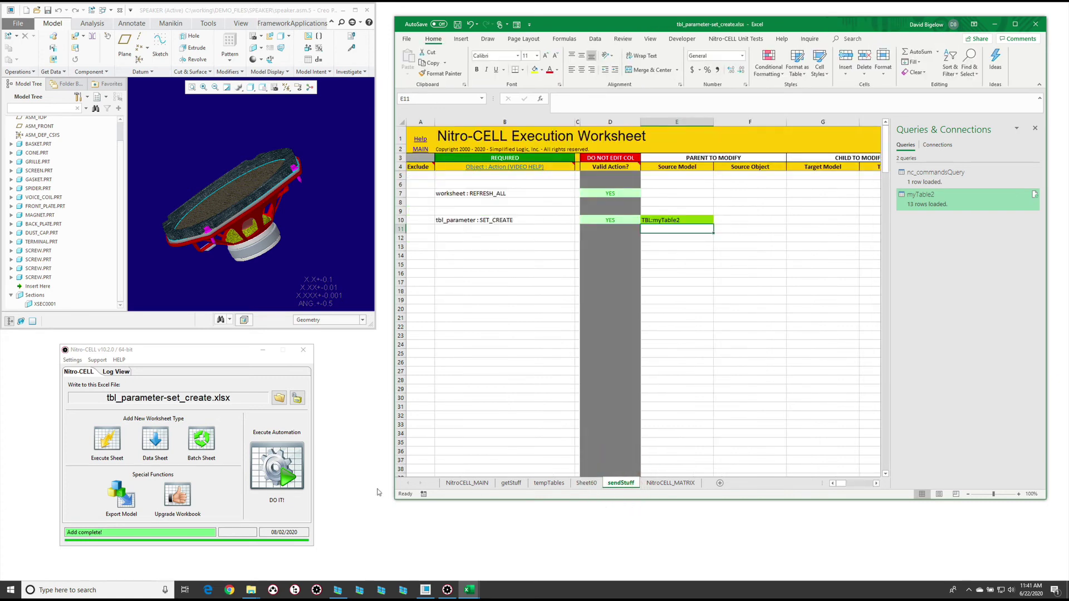
left_click(511, 483)
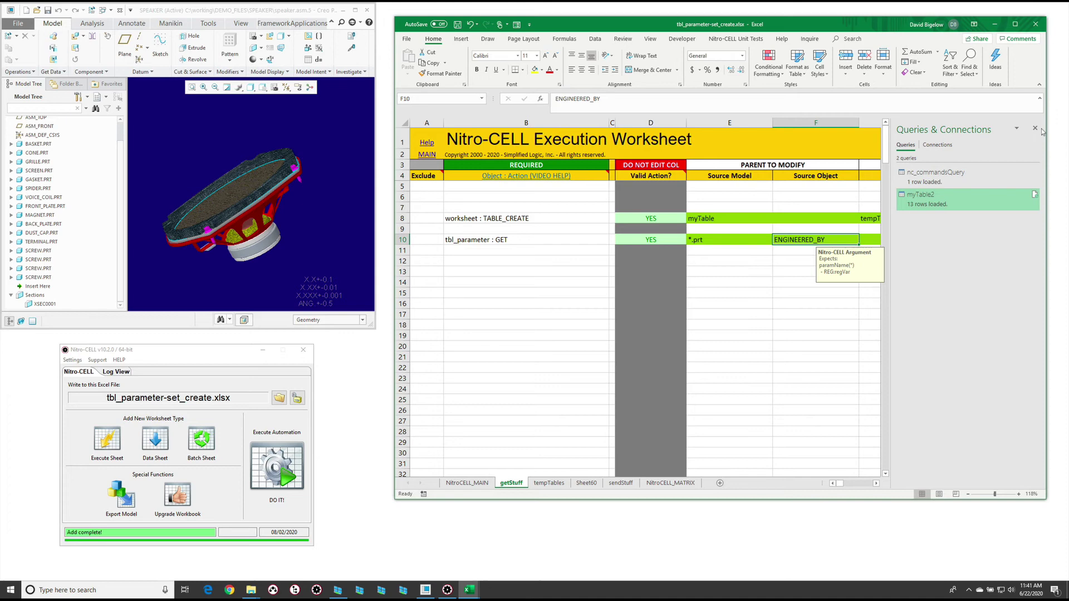
left_click(286, 471)
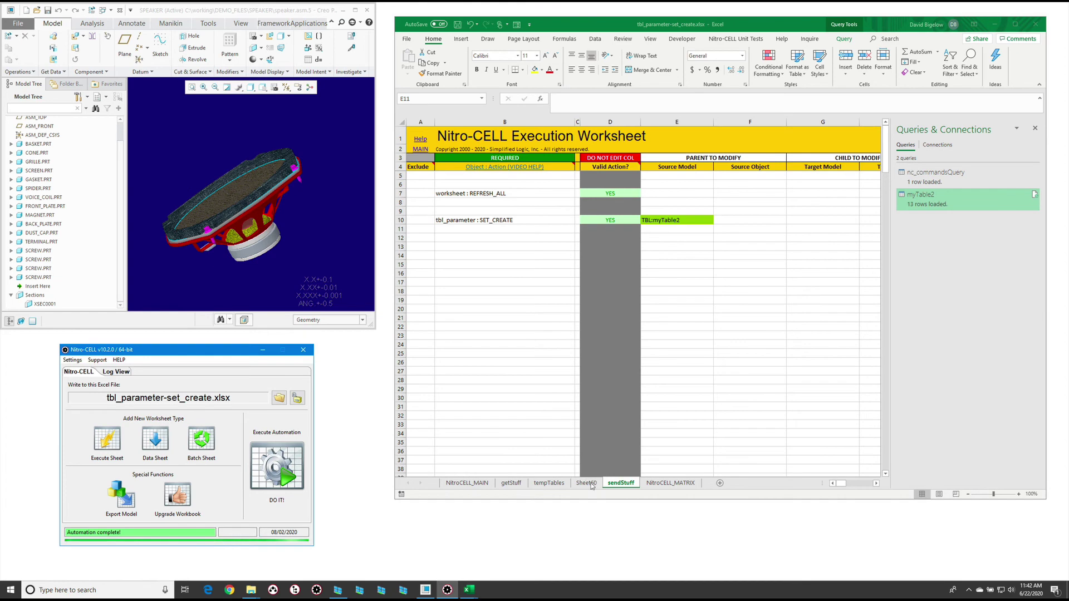
left_click(345, 282)
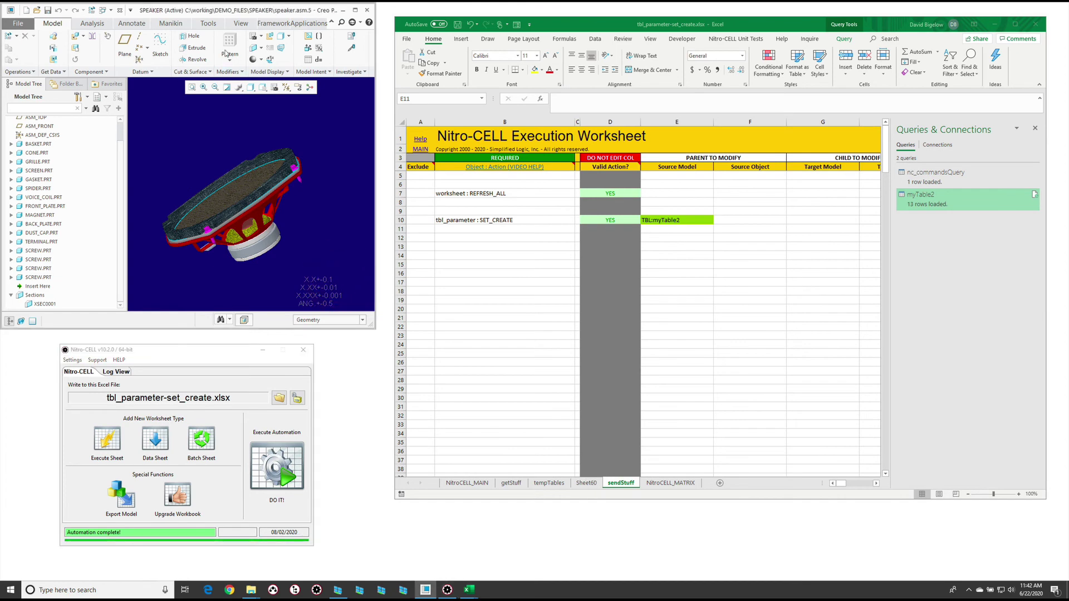
left_click(207, 23)
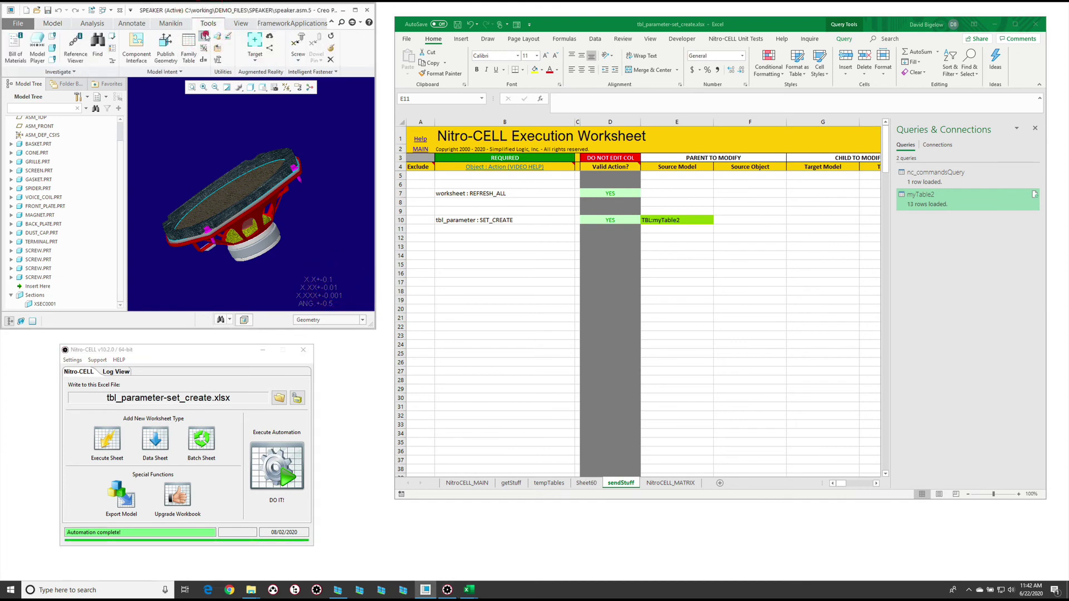
left_click(205, 35)
left_click(301, 278)
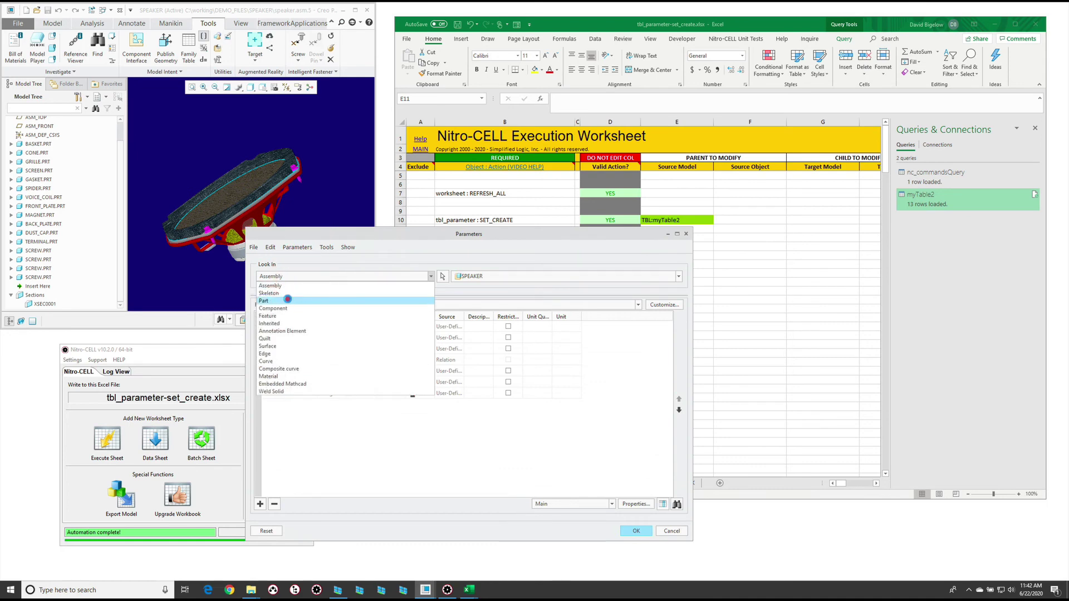
left_click(288, 300)
left_click(41, 198)
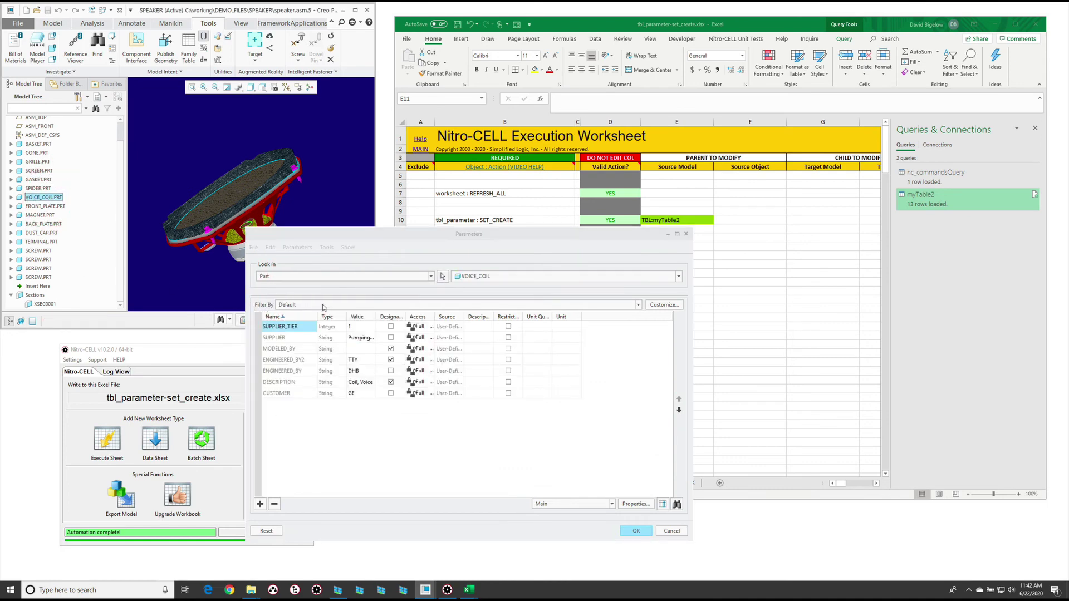
left_click(297, 317)
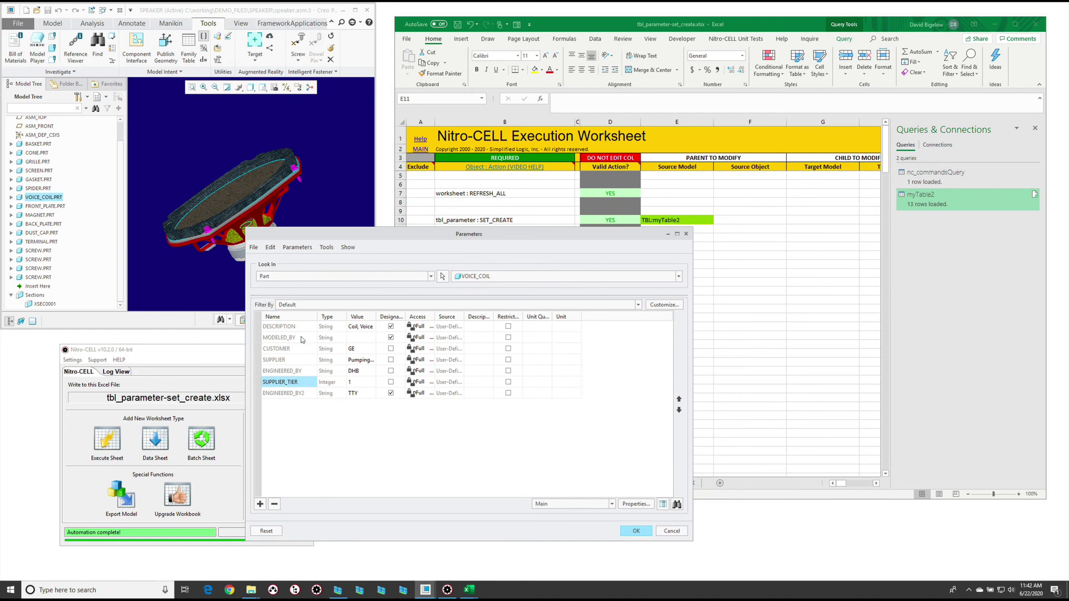
left_click(299, 316)
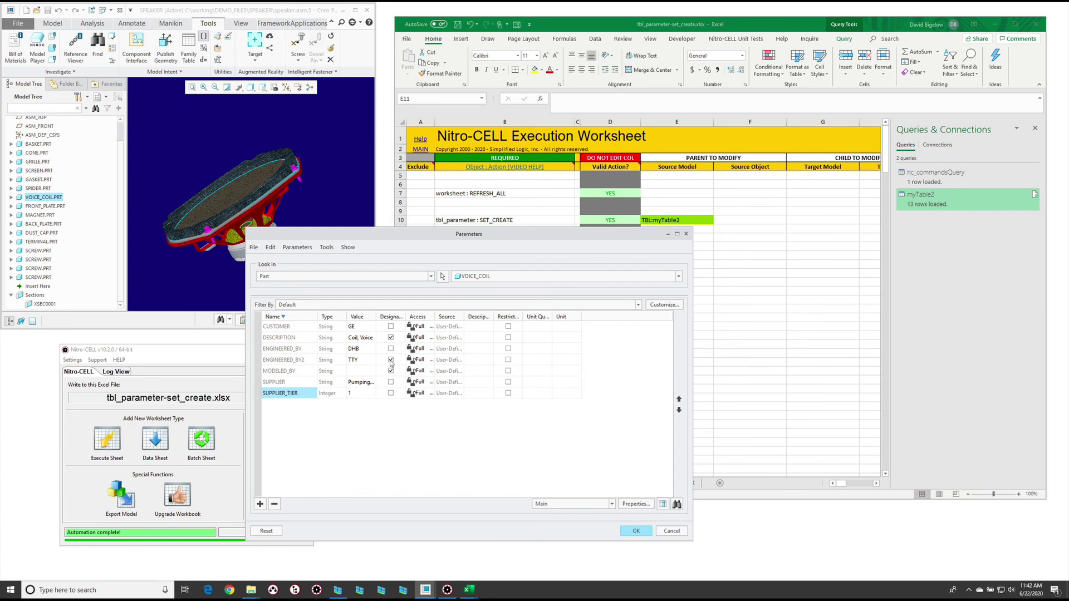
left_click(443, 276)
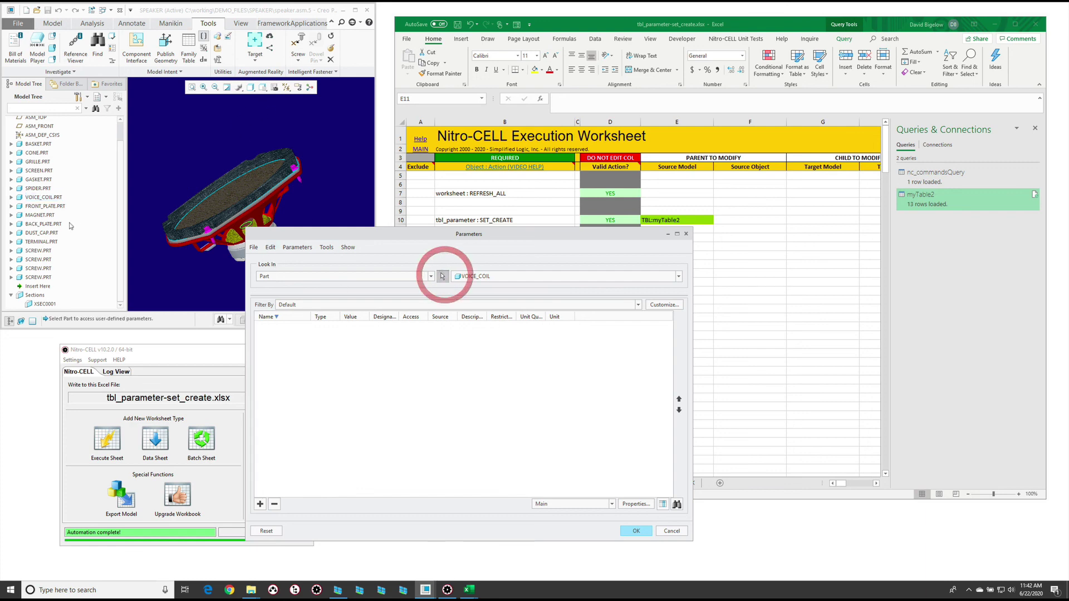
left_click(41, 233)
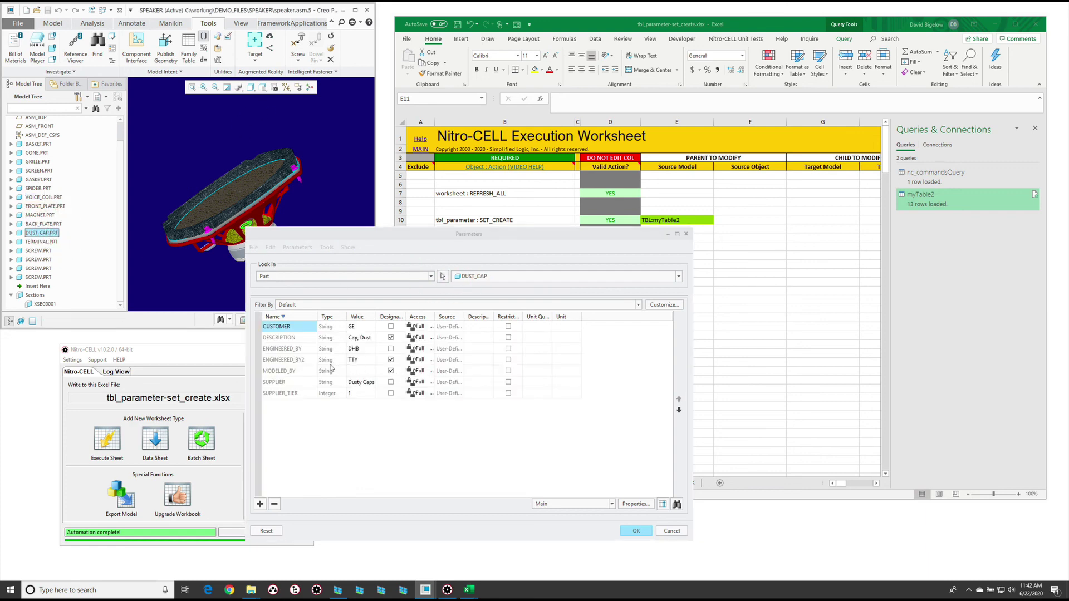
left_click(636, 531)
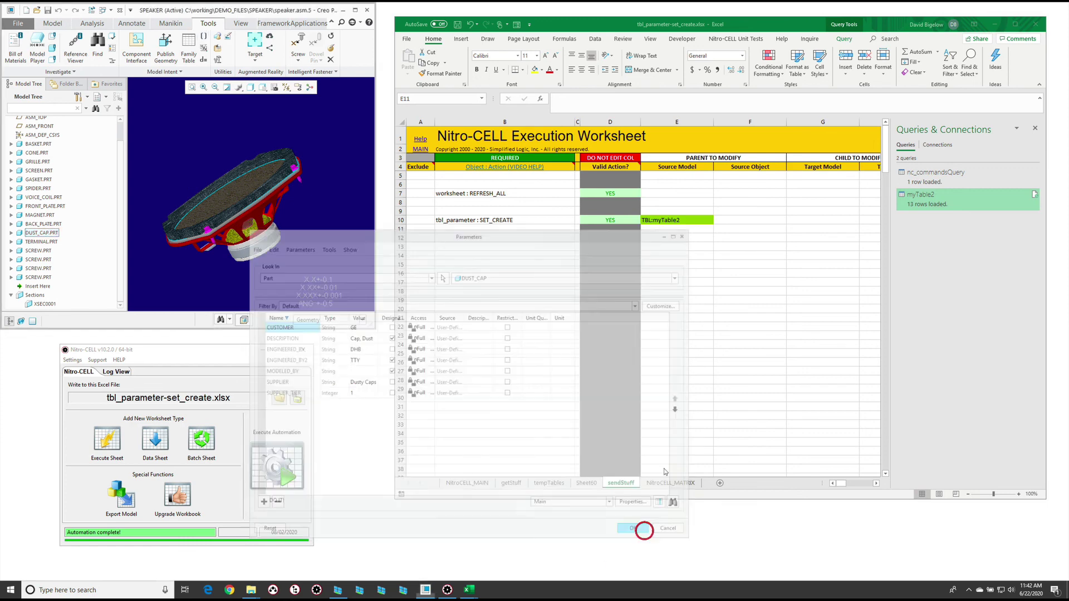
left_click(678, 227)
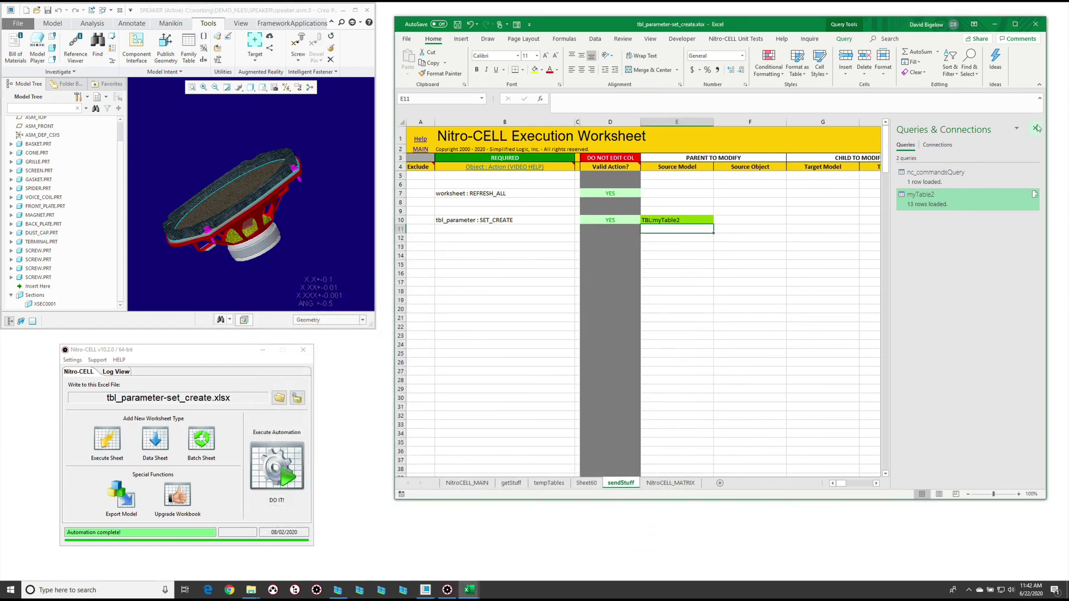